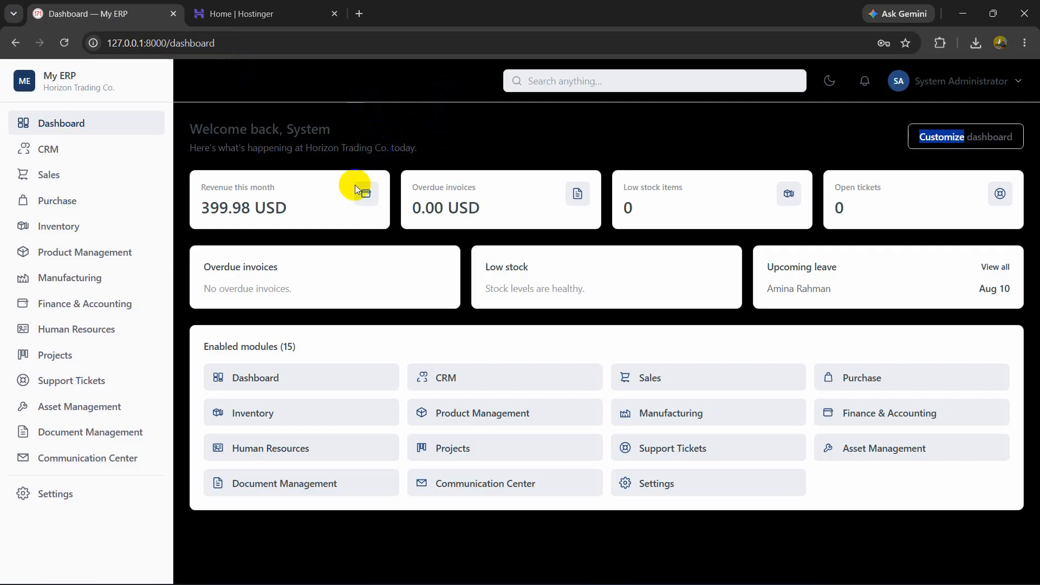
Switch to File Explorer and open a Command Prompt in the E:\My_ERP project folder.
{"action": "left_click", "coordinate": [351, 570]}
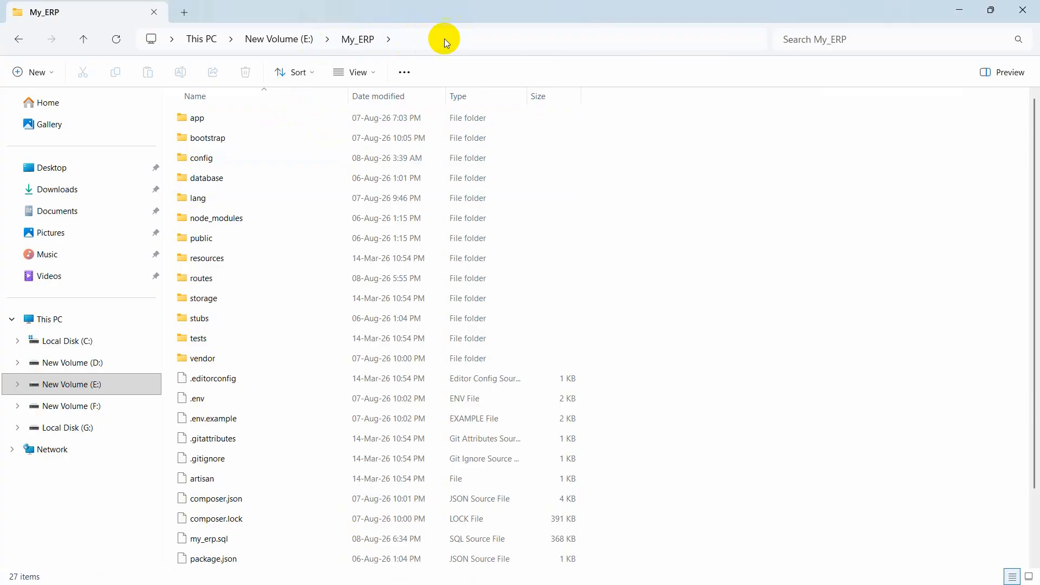
{"action": "left_click", "coordinate": [427, 37]}
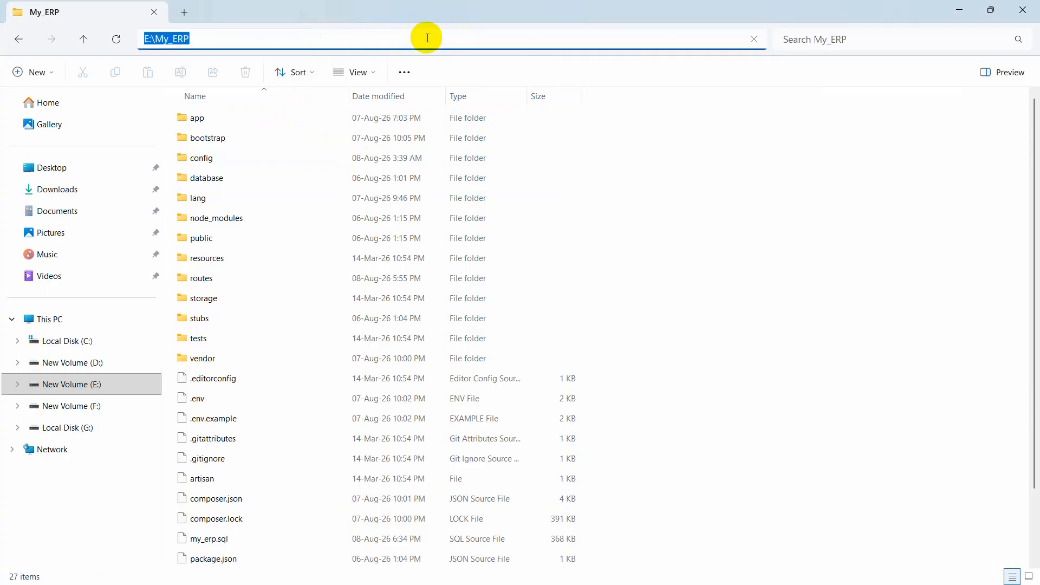
{"action": "type", "text": "cm"}
{"action": "type", "text": "d"}
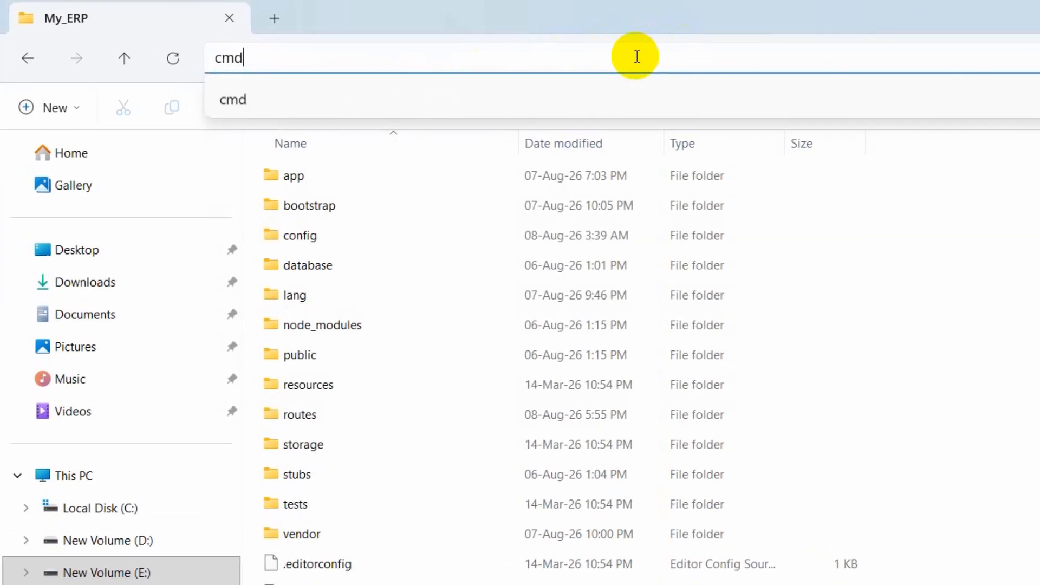
{"action": "key", "text": "Return"}
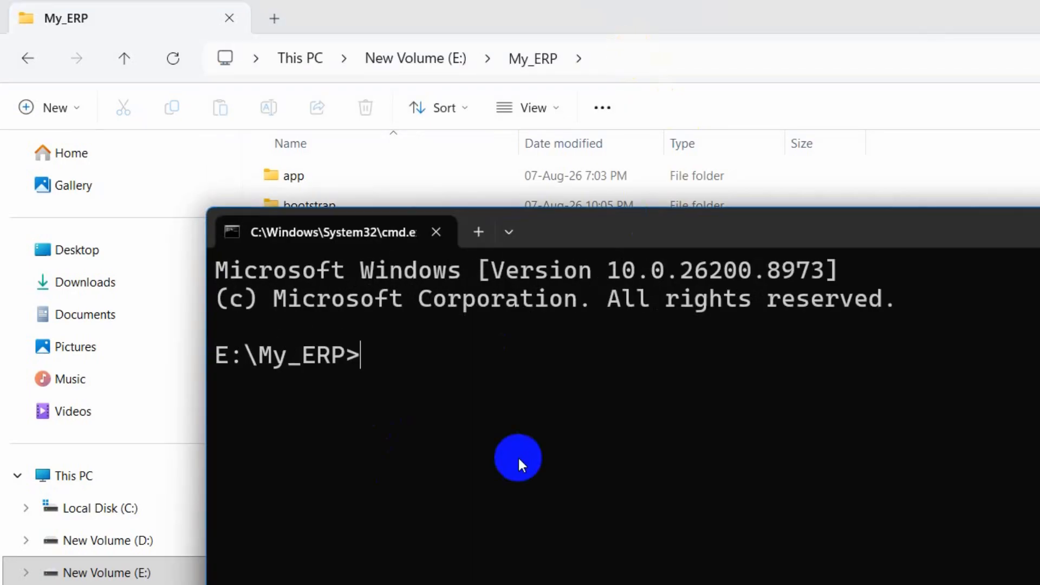
{"action": "left_click_drag", "start_coordinate": [634, 244], "coordinate": [623, 161]}
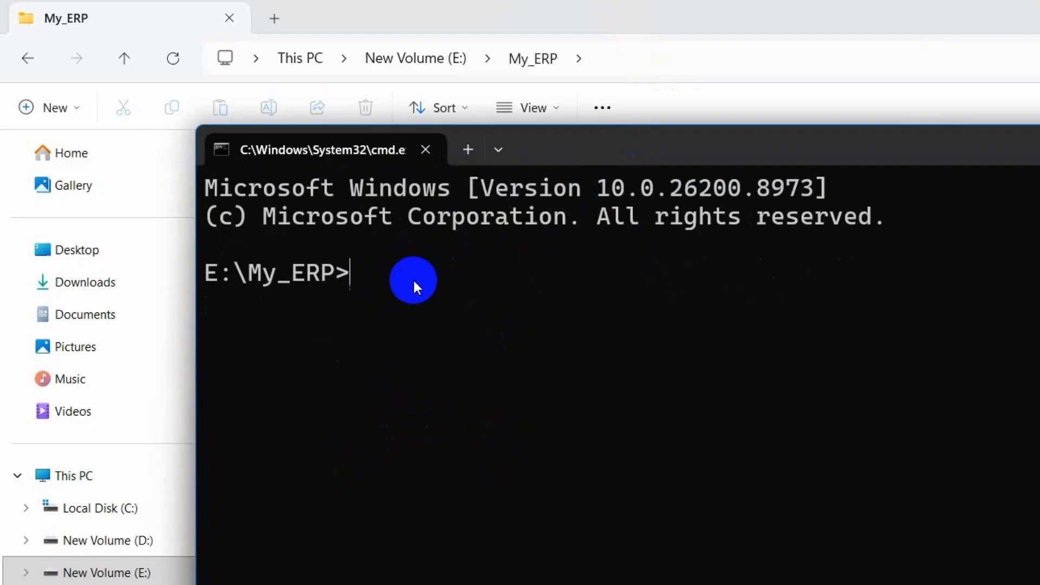
Start Claude Code in the project folder with claude --dangerously-skip-permissions.
{"action": "type", "text": "claude --dangerously-skip-permissions"}
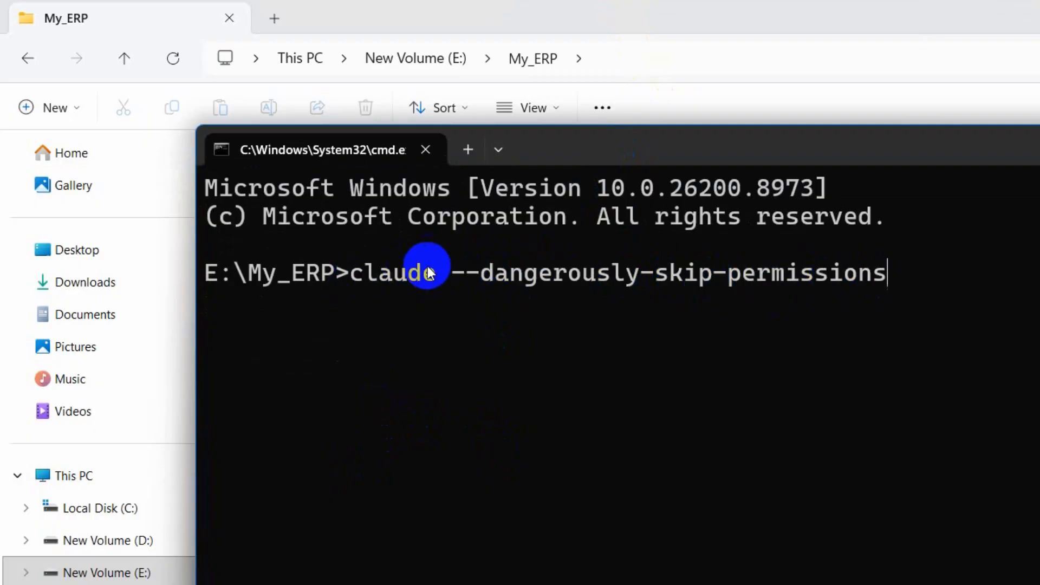
{"action": "left_click_drag", "start_coordinate": [432, 272], "coordinate": [350, 272]}
{"action": "left_click", "coordinate": [915, 279]}
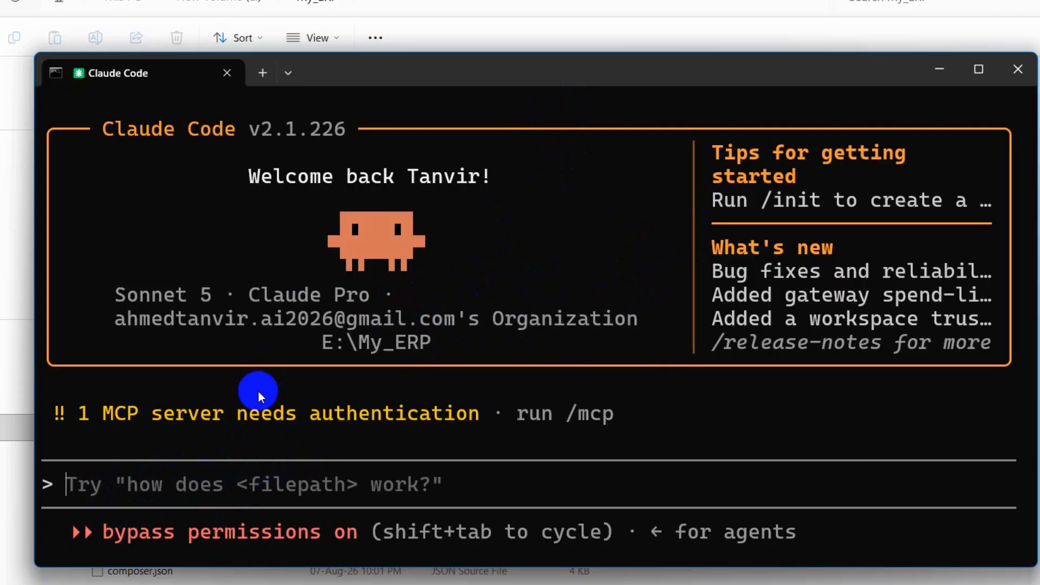
{"action": "left_click_drag", "start_coordinate": [470, 69], "coordinate": [551, 94]}
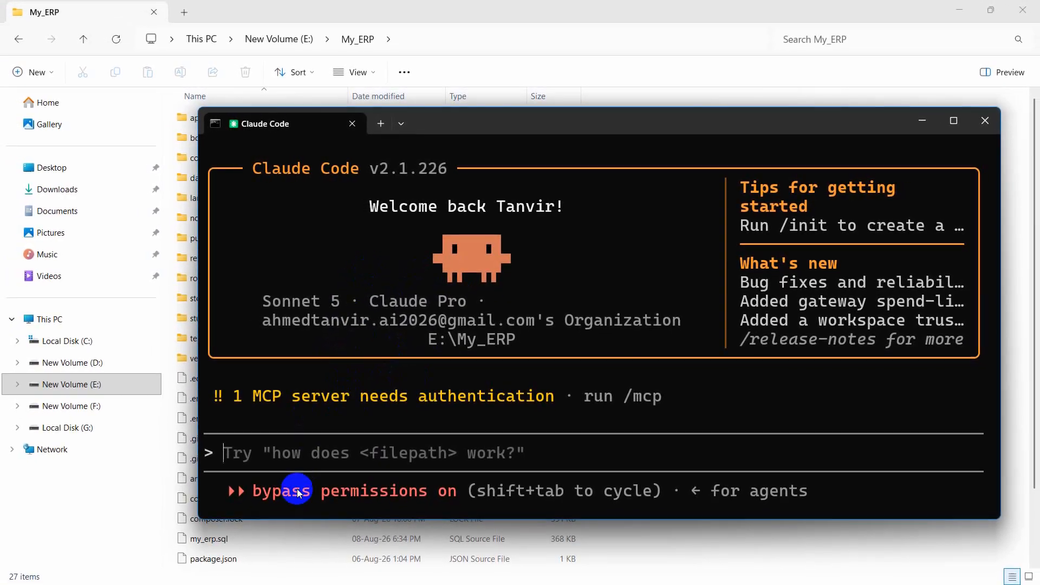
Switch to Chrome and open github.com in a new browser tab.
{"action": "left_click", "coordinate": [379, 568]}
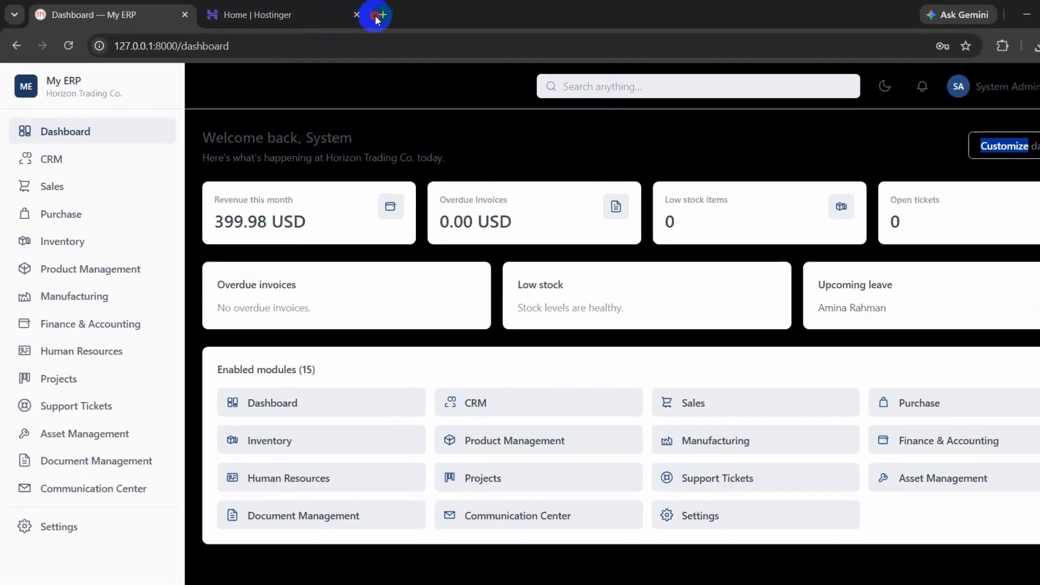
{"action": "left_click", "coordinate": [359, 14]}
{"action": "type", "text": "gi"}
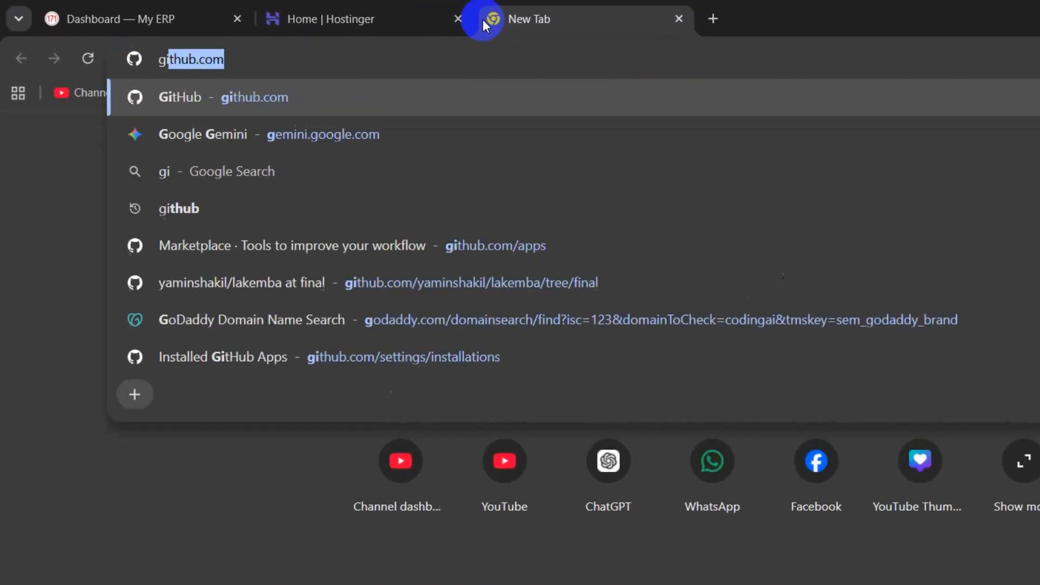
{"action": "key", "text": "Return"}
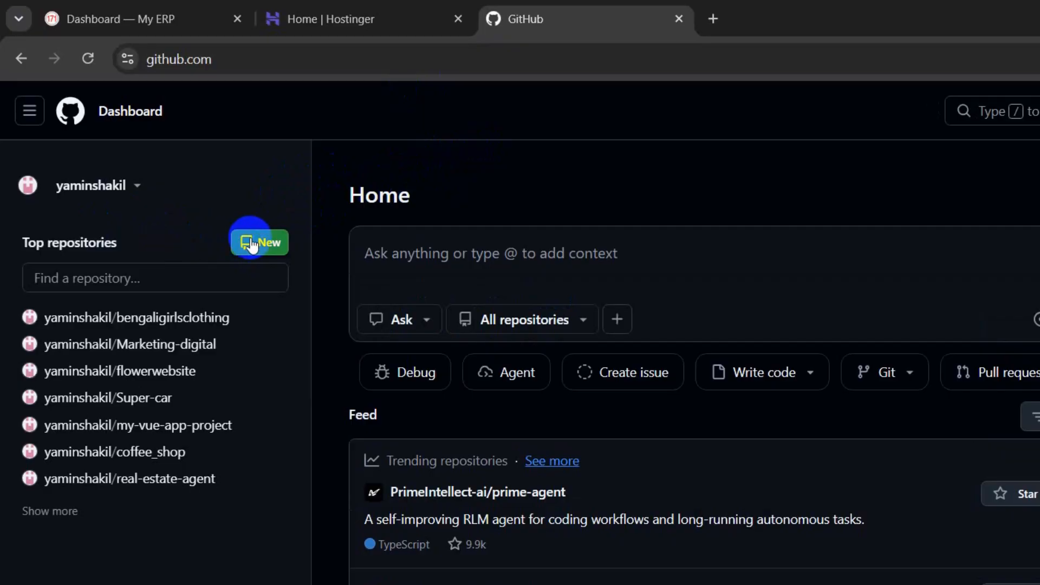
Create a new public GitHub repository named my_erp with a README added.
{"action": "left_click", "coordinate": [616, 325]}
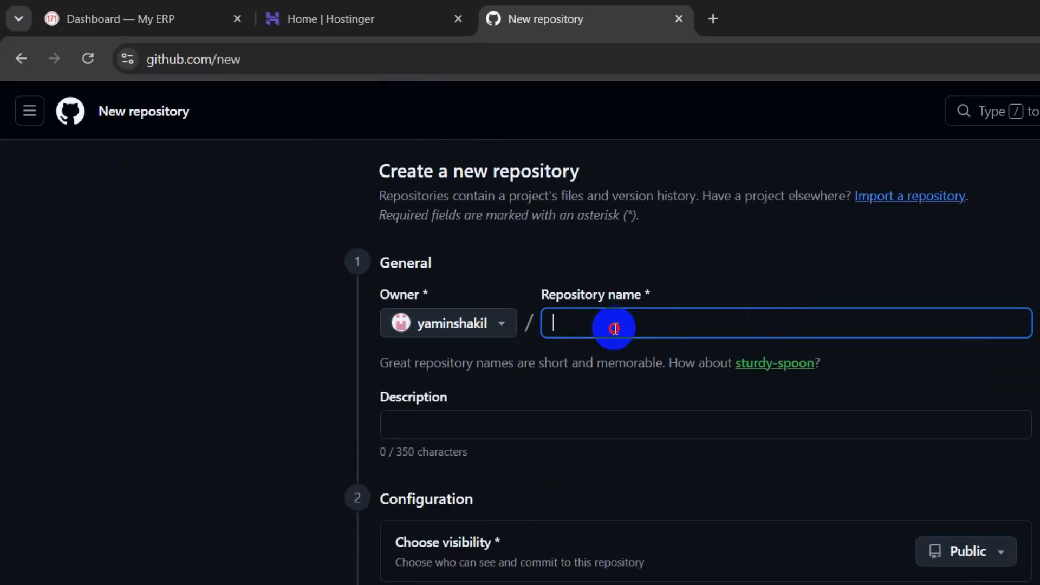
{"action": "type", "text": "my"}
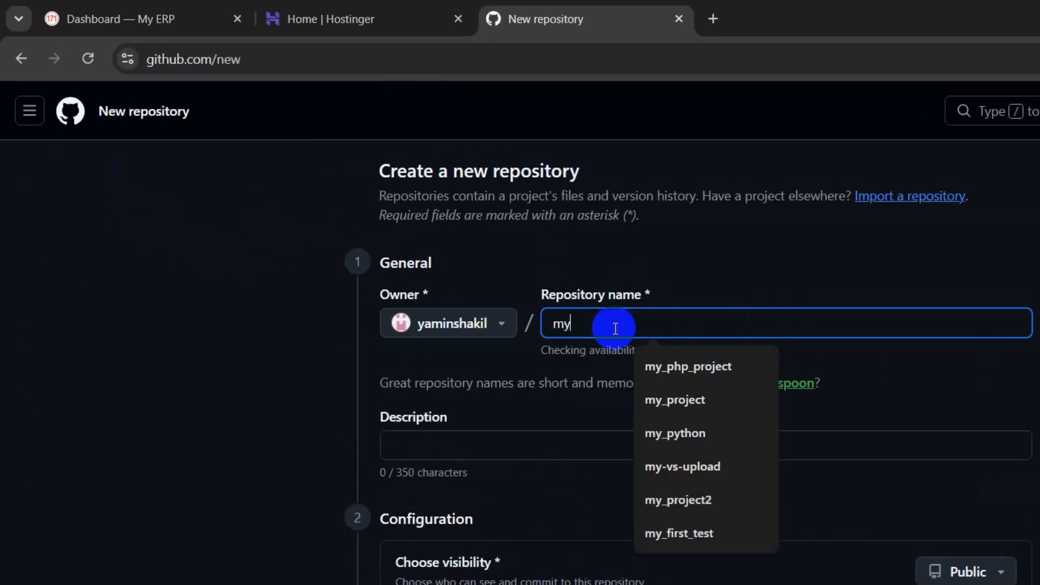
{"action": "type", "text": "_er"}
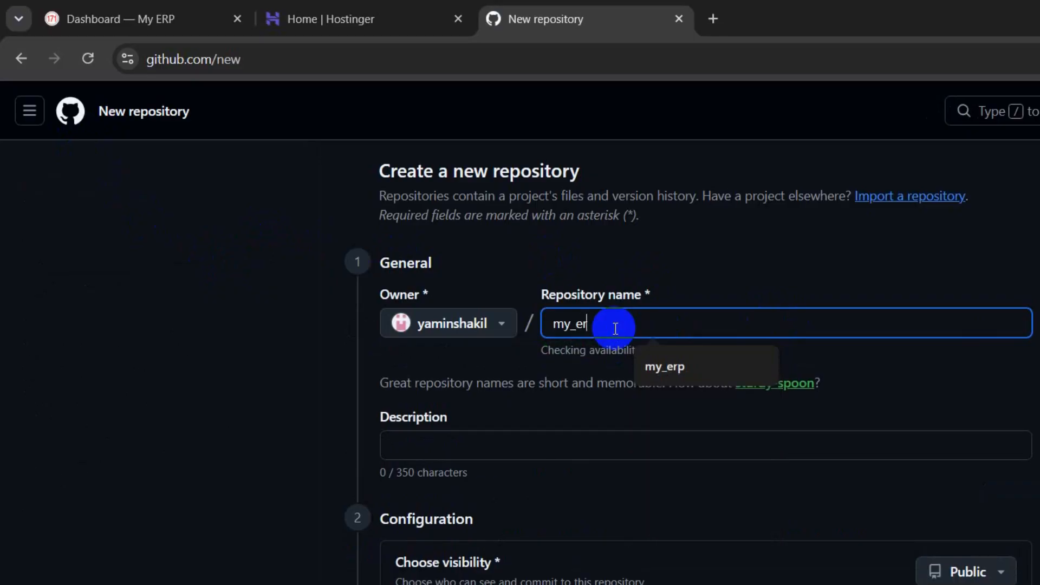
{"action": "type", "text": "p"}
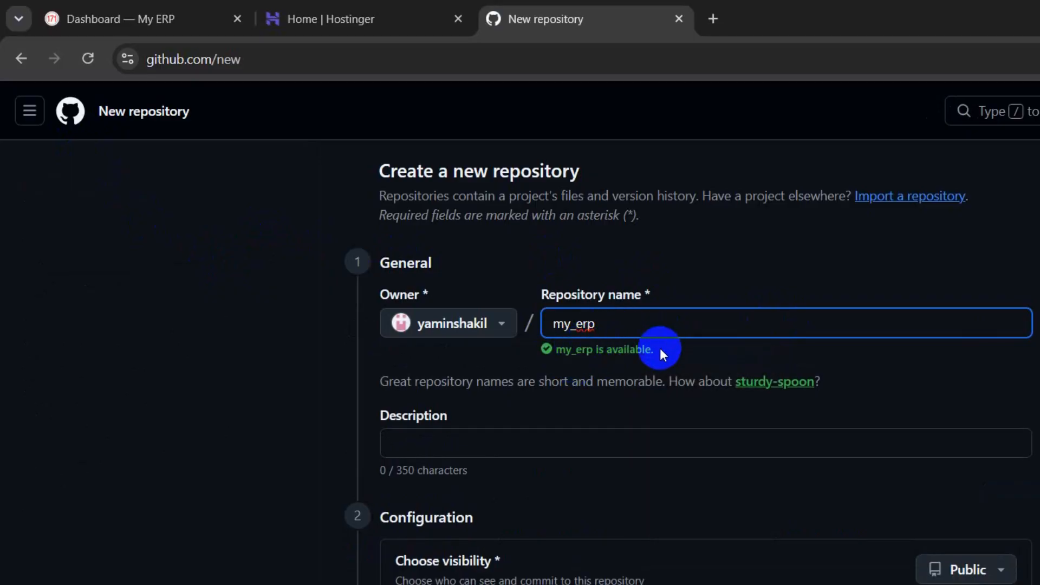
{"action": "scroll", "coordinate": [738, 476], "scroll_direction": "down", "scroll_amount": 3}
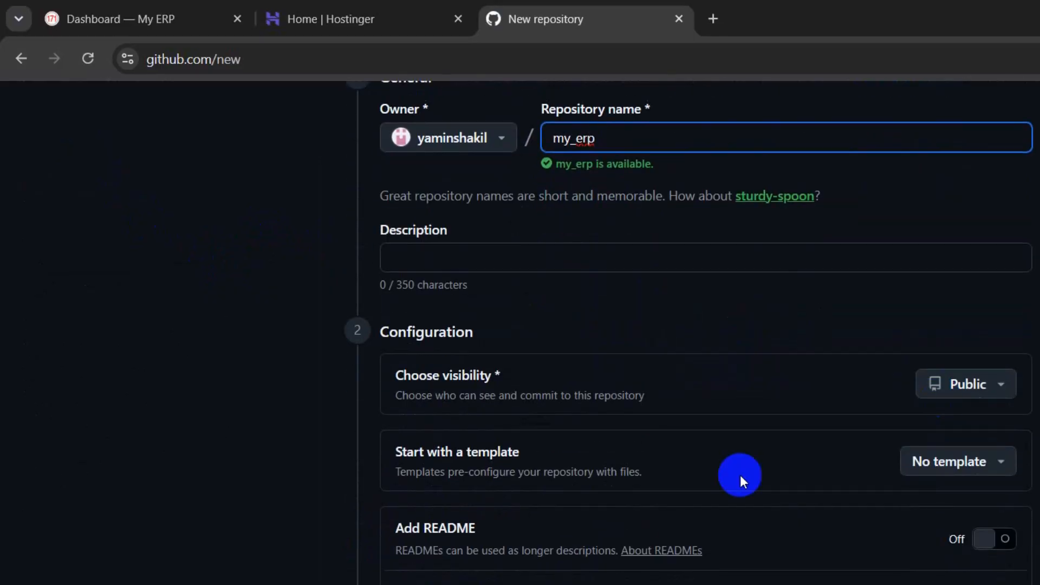
{"action": "left_click", "coordinate": [1006, 541]}
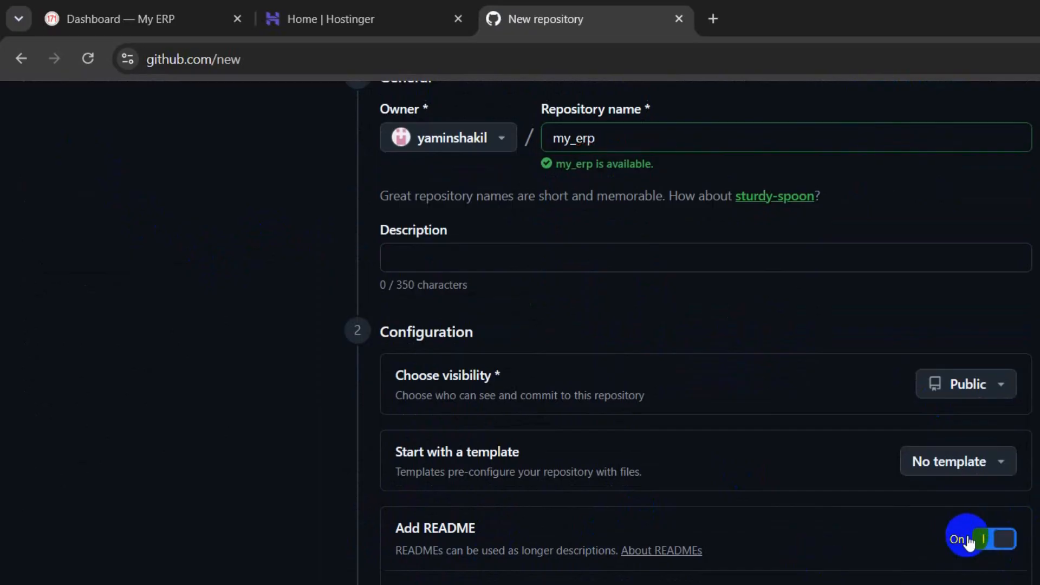
{"action": "scroll", "coordinate": [859, 472], "scroll_direction": "down", "scroll_amount": 2}
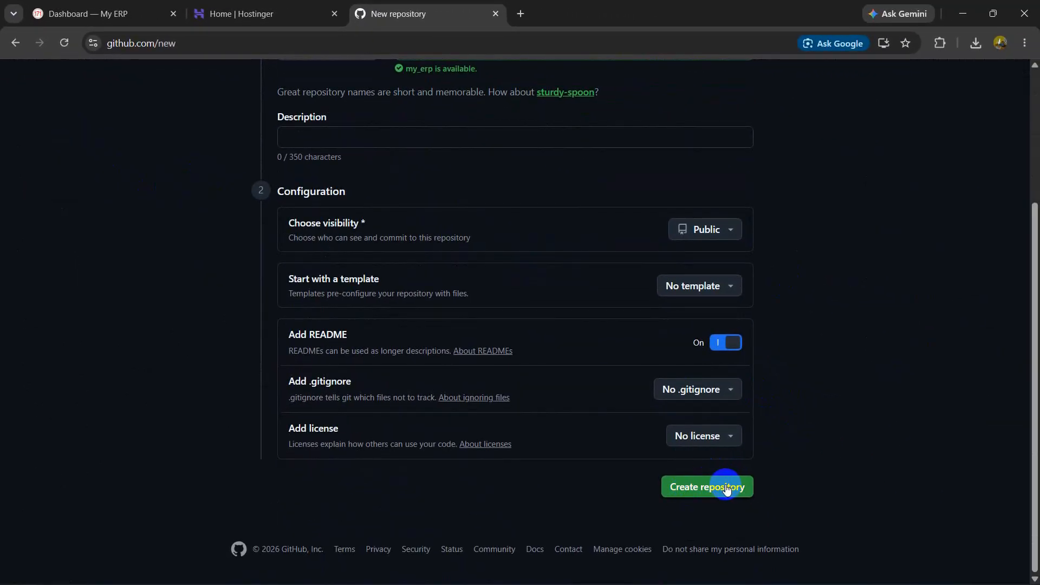
{"action": "left_click", "coordinate": [726, 486]}
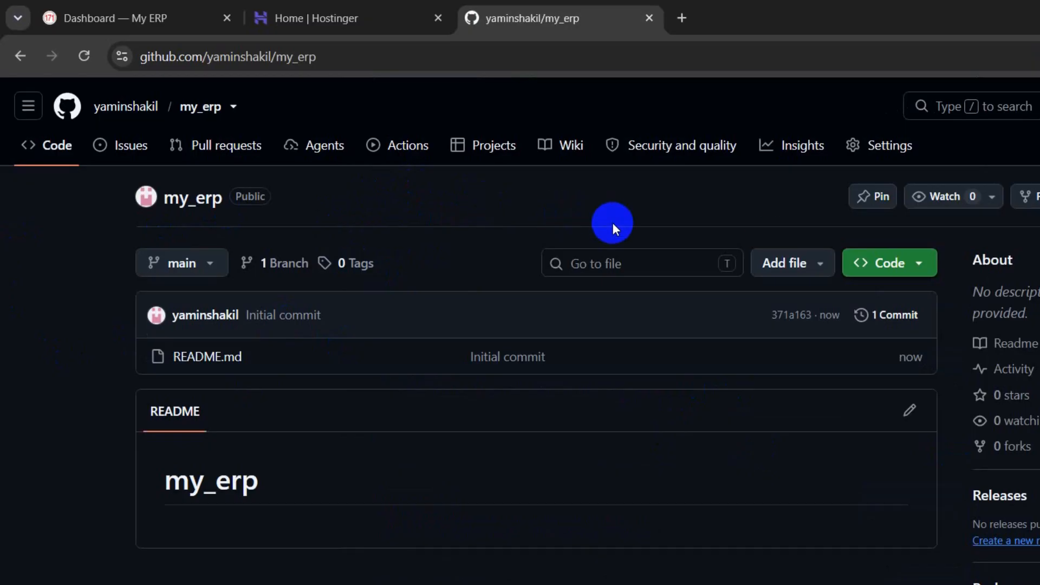
Copy the HTTPS clone URL of the my_erp repository.
{"action": "left_click", "coordinate": [915, 265]}
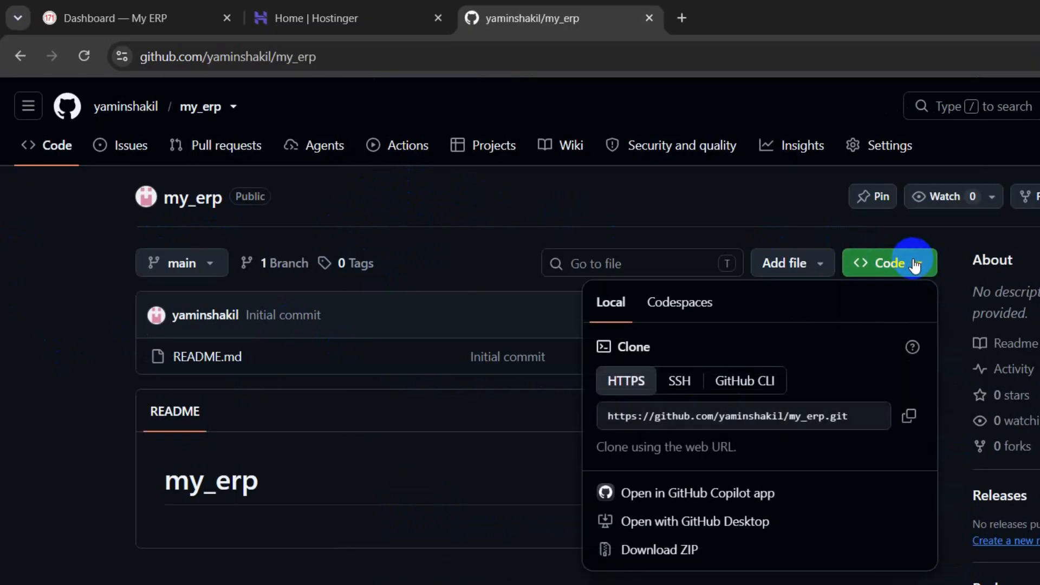
{"action": "left_click", "coordinate": [910, 418]}
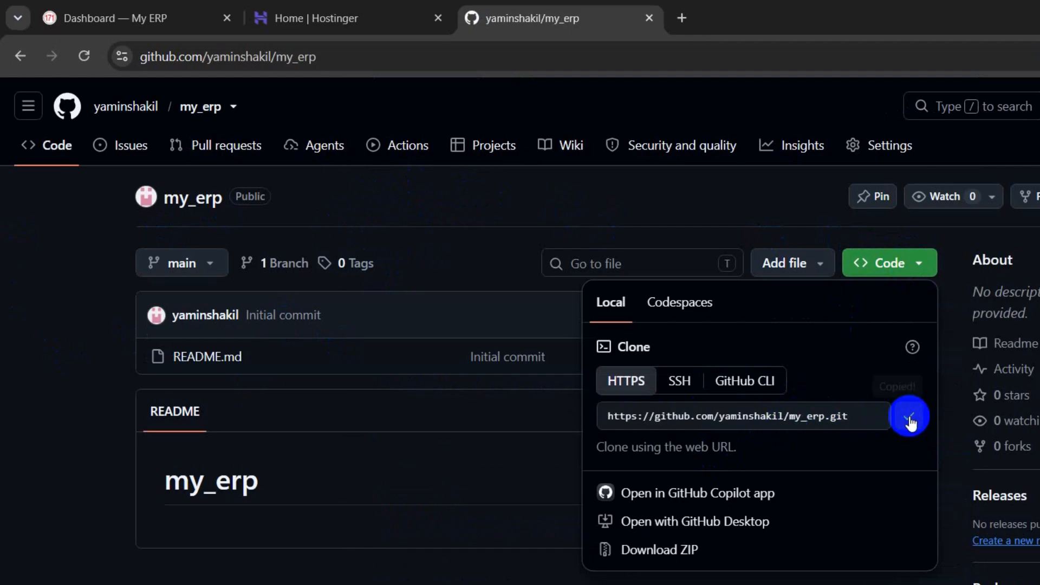
{"action": "left_click", "coordinate": [975, 304]}
In Claude Code, request "upload this project to this repository" with the copied URL, submitting answers to include my_erp.sql and overwrite with this project.
{"action": "left_click", "coordinate": [962, 11]}
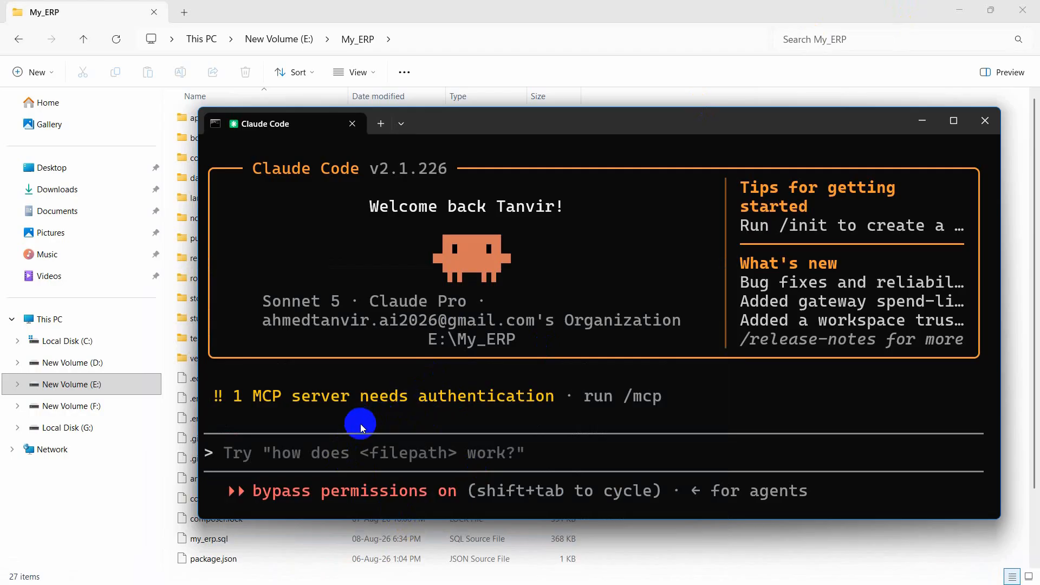
{"action": "left_click", "coordinate": [324, 455]}
{"action": "type", "text": "upload this project to"}
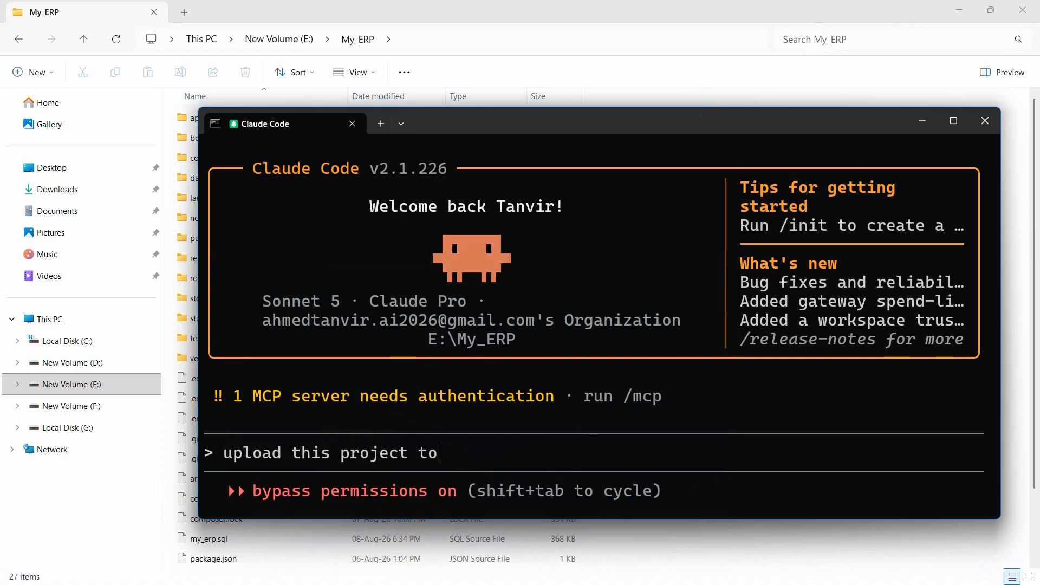
{"action": "type", "text": "this repository"}
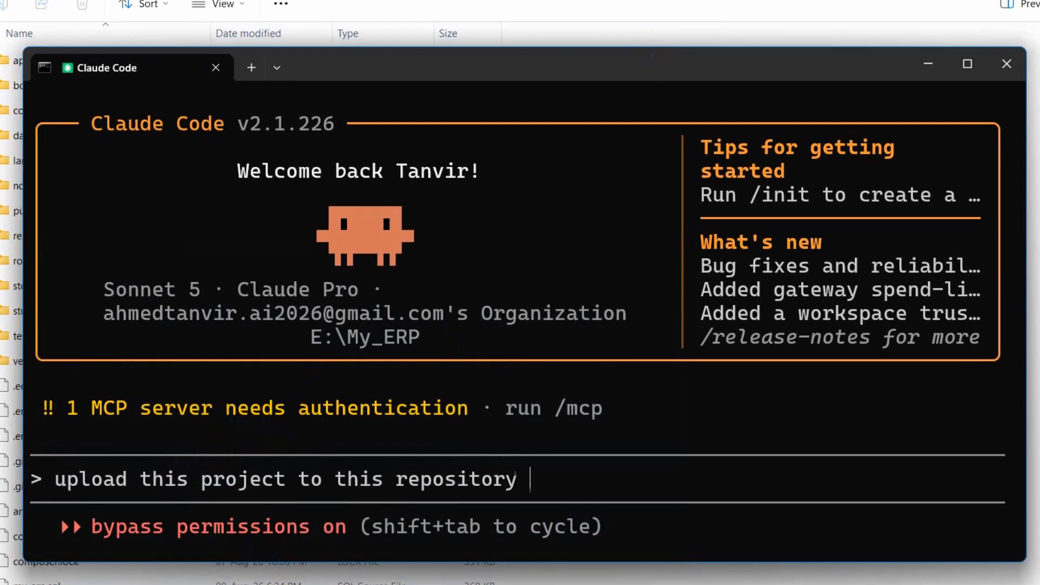
{"action": "key", "text": "ctrl+v"}
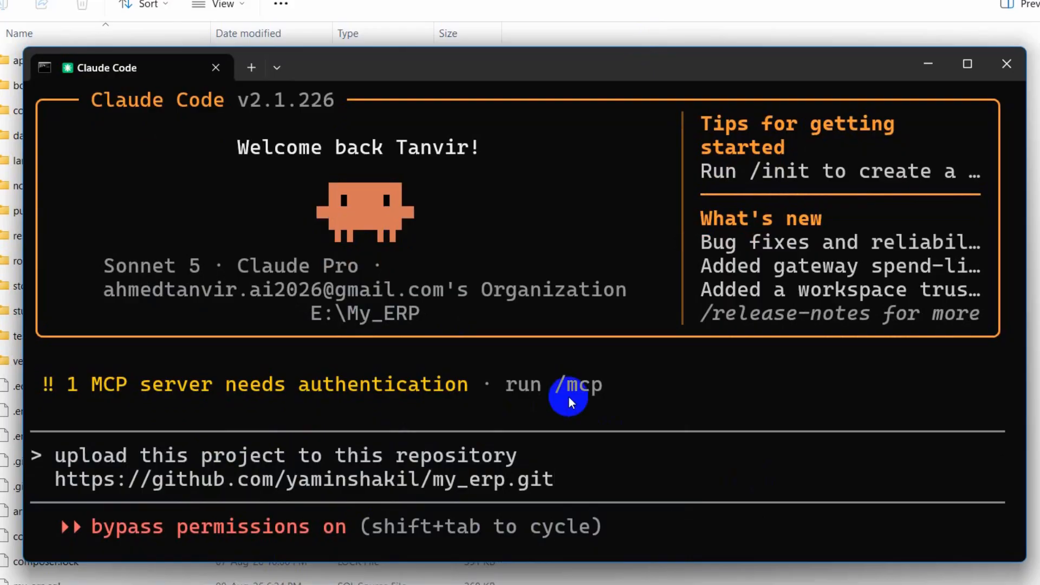
{"action": "key", "text": "Return"}
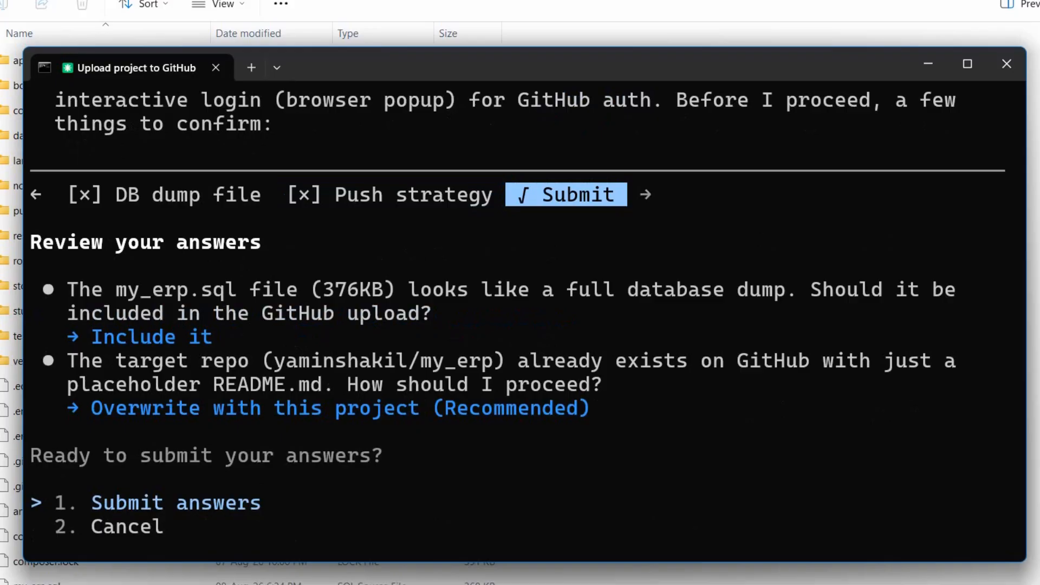
{"action": "key", "text": "Return"}
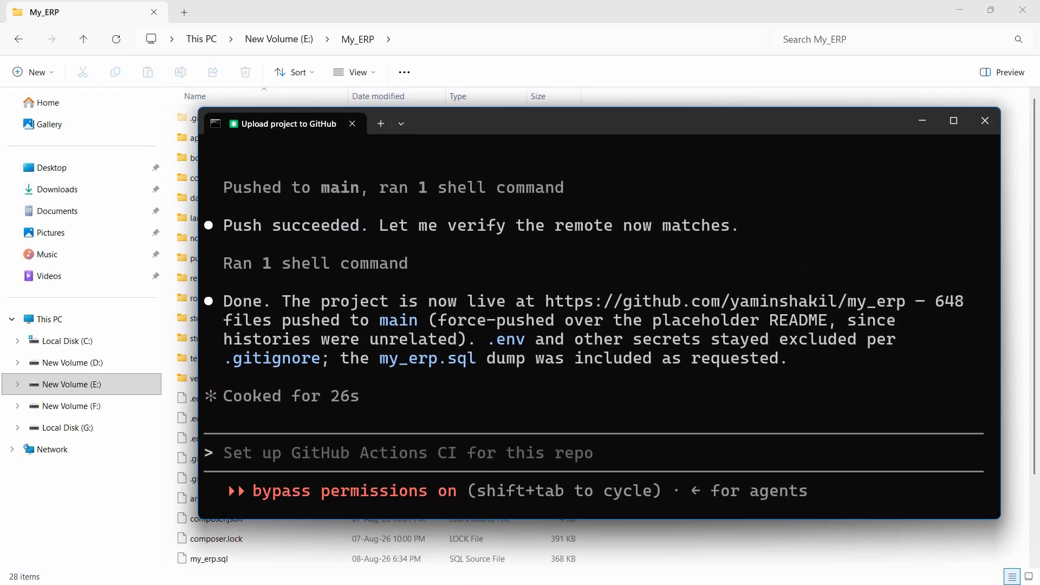
Switch back to Chrome and examine the uploaded project files in the my_erp repository on GitHub.
{"action": "left_click", "coordinate": [383, 569]}
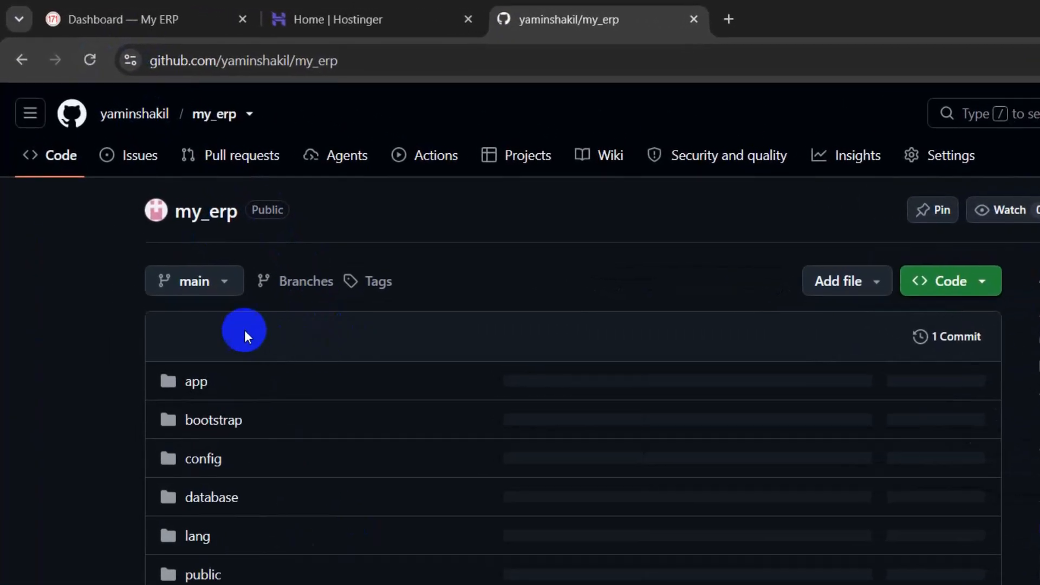
{"action": "scroll", "coordinate": [229, 388], "scroll_direction": "down", "scroll_amount": 1}
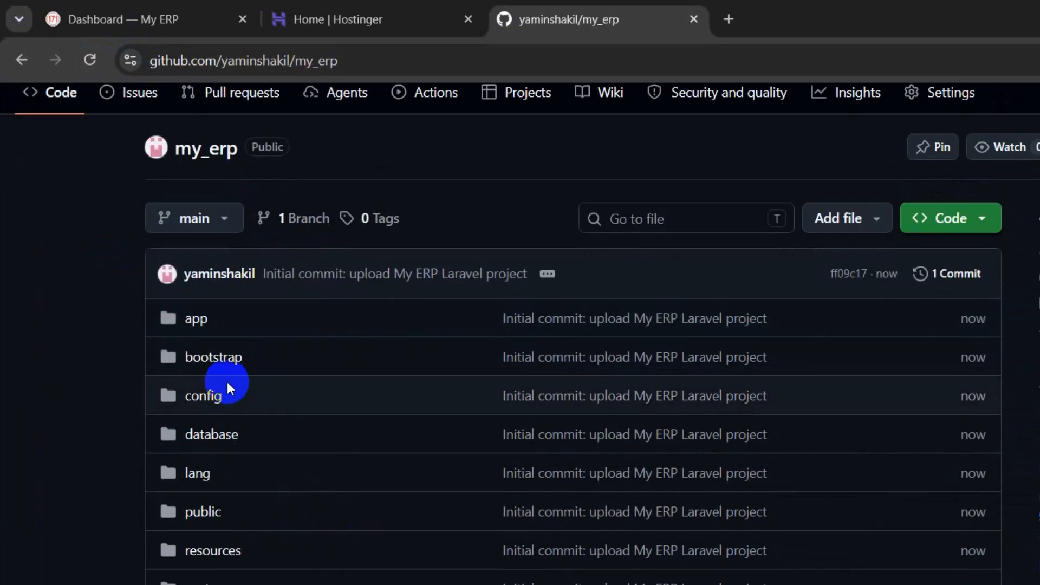
{"action": "scroll", "coordinate": [226, 382], "scroll_direction": "down", "scroll_amount": 7}
{"action": "scroll", "coordinate": [216, 392], "scroll_direction": "up", "scroll_amount": 8}
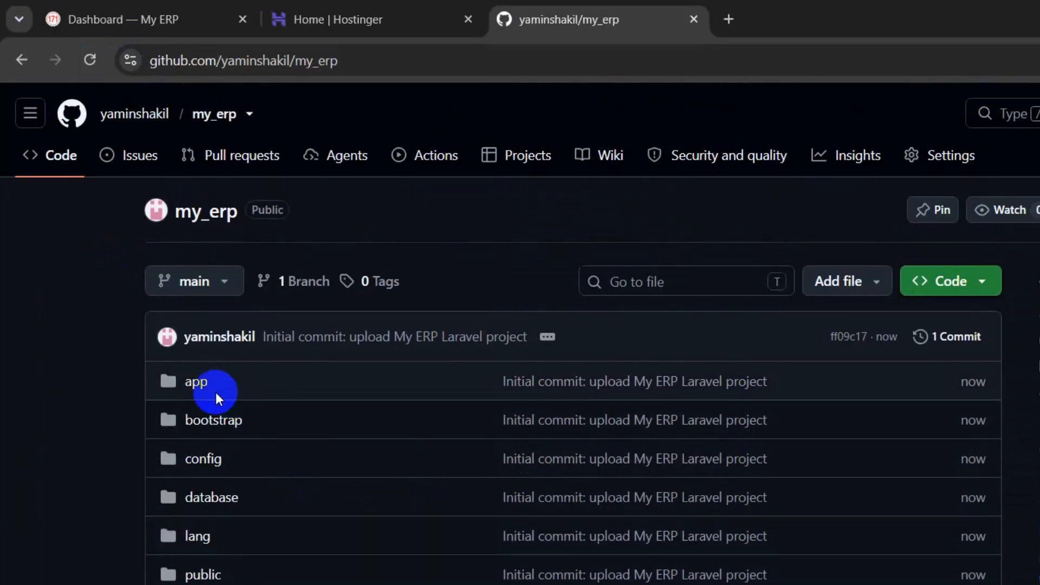
Search Google for "claude for chrome" in a new browser tab.
{"action": "left_click", "coordinate": [728, 20]}
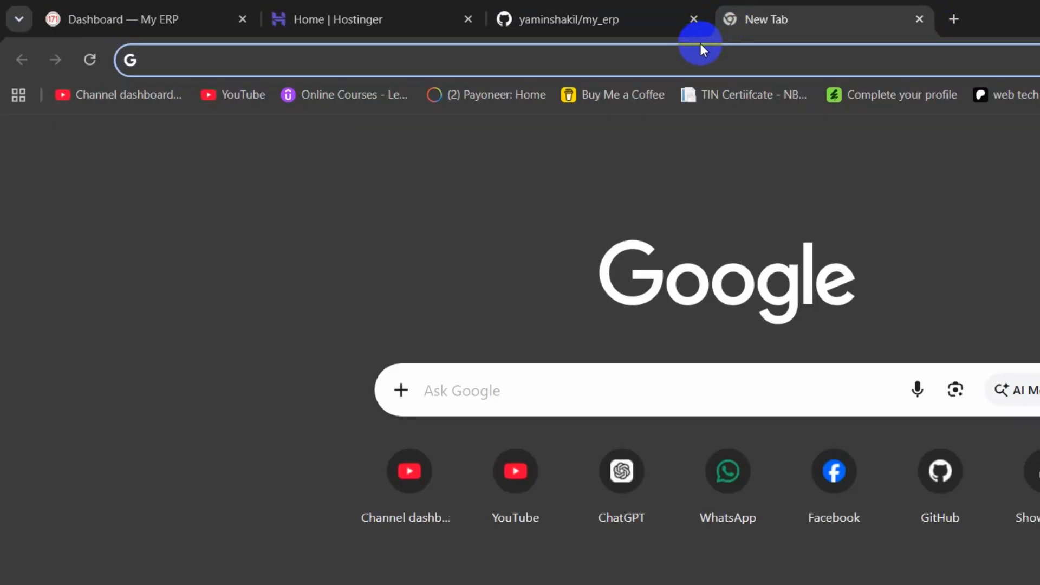
{"action": "type", "text": "cla"}
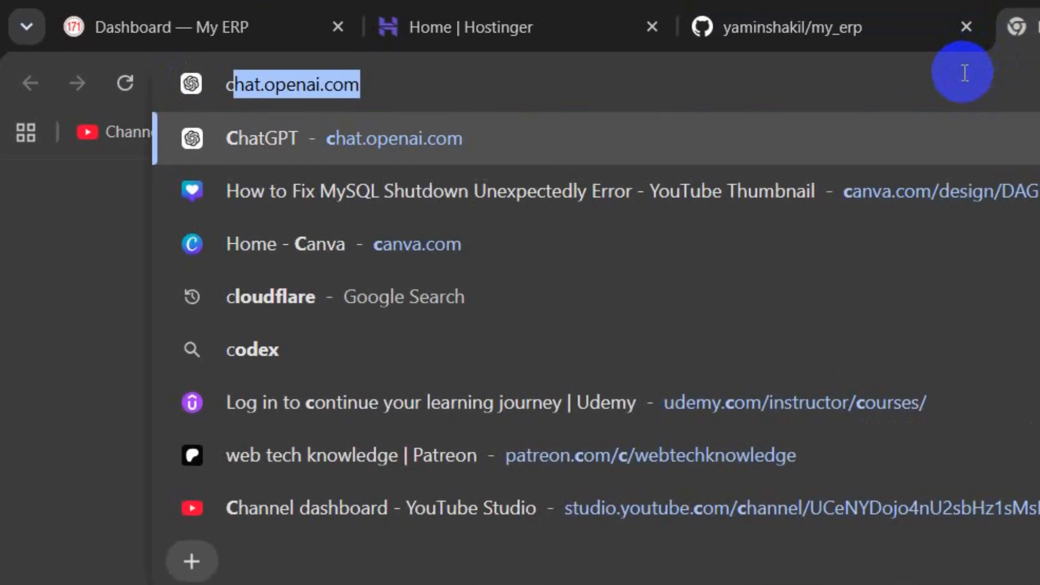
{"action": "type", "text": "ude f"}
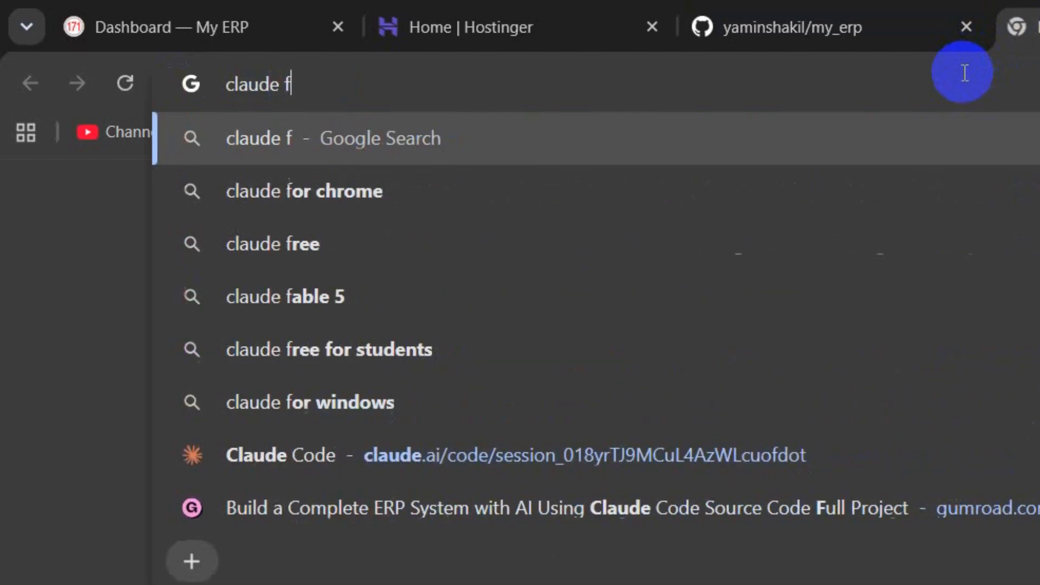
{"action": "type", "text": "or ch"}
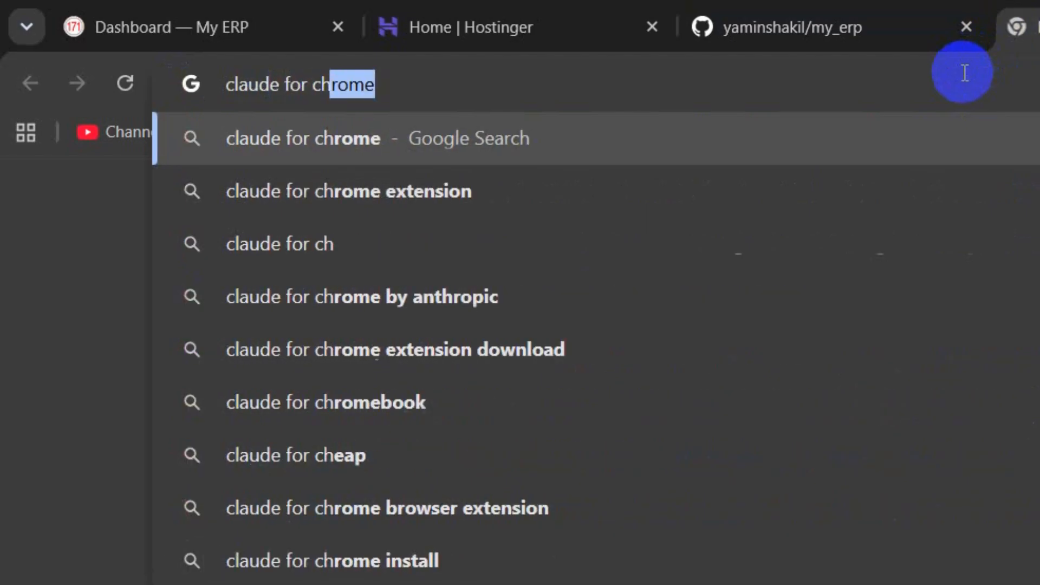
{"action": "type", "text": "rome"}
{"action": "key", "text": "Return"}
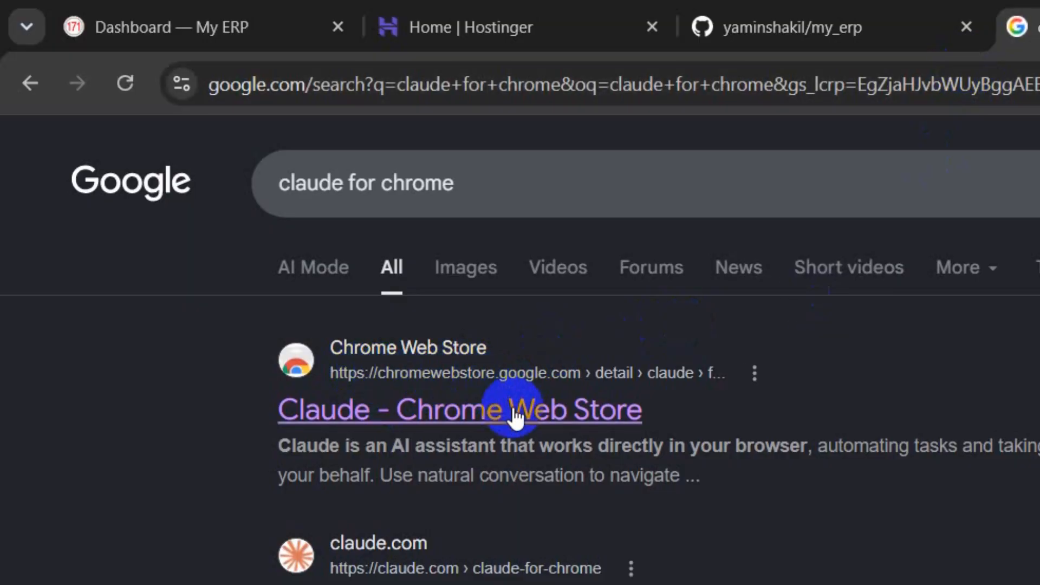
Open Claude's Chrome Web Store page, check the installed Claude extension's side panel, and close the panel.
{"action": "left_click", "coordinate": [451, 418]}
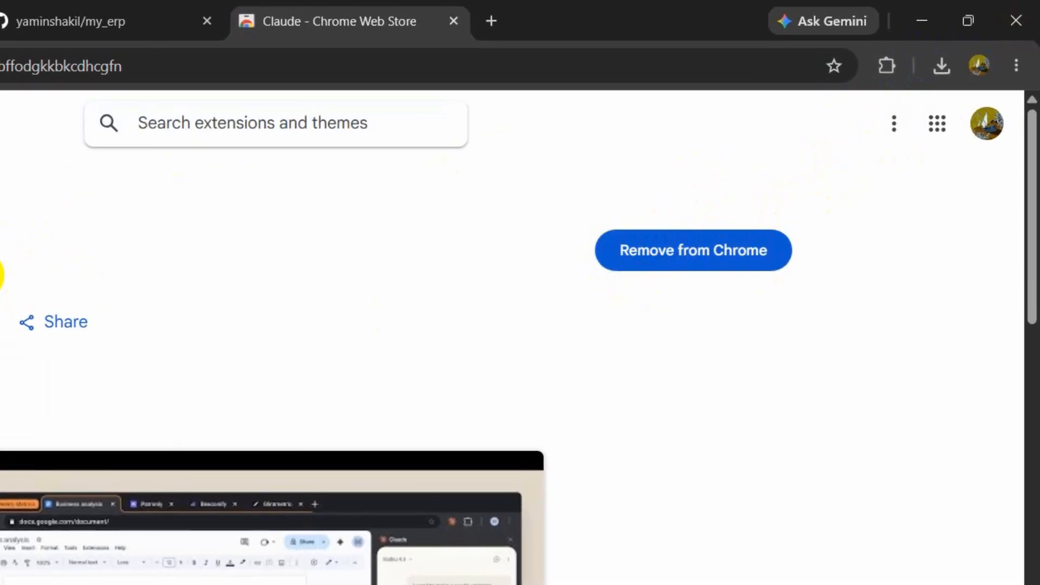
{"action": "left_click", "coordinate": [886, 65]}
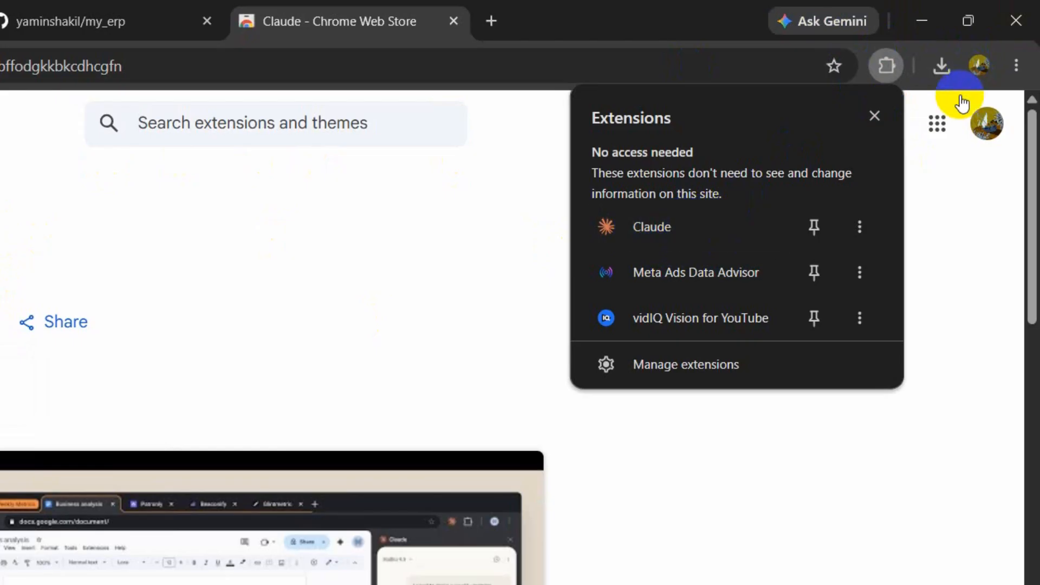
{"action": "left_click", "coordinate": [678, 226]}
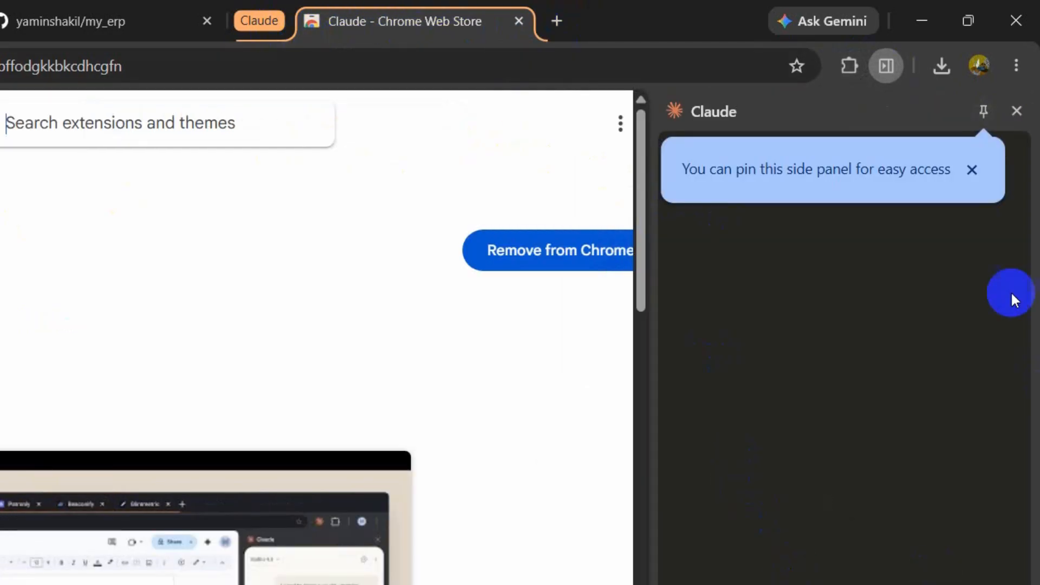
{"action": "left_click", "coordinate": [970, 167]}
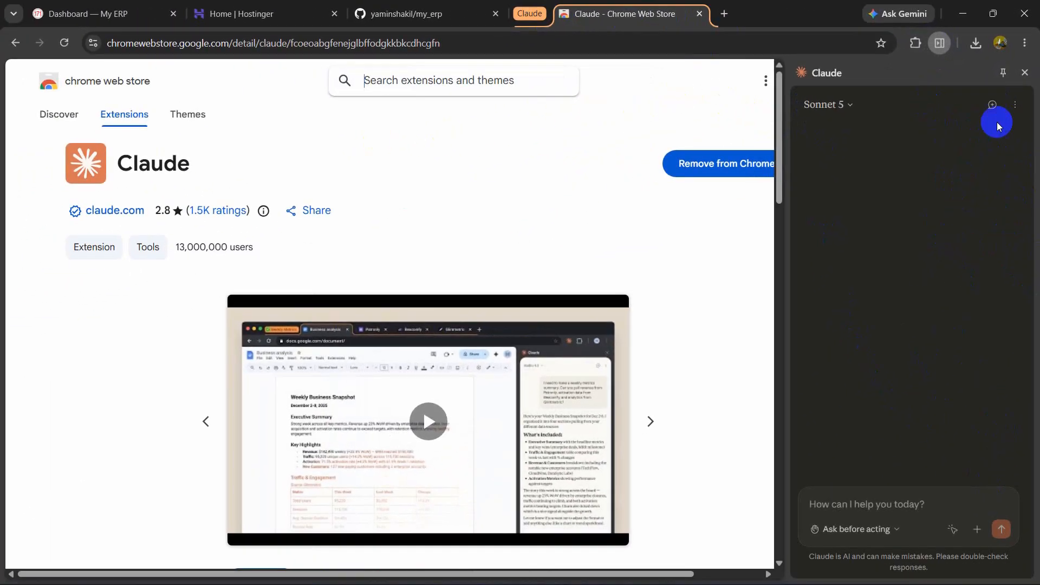
{"action": "left_click", "coordinate": [1024, 72]}
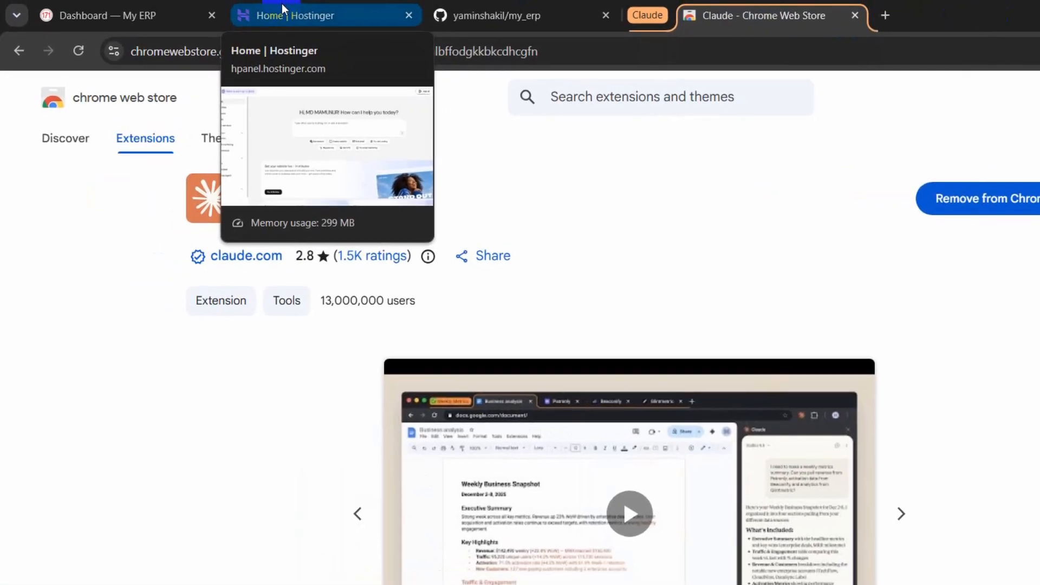
Move the Hostinger tab into the Claude tab group and close the Chrome Web Store tab.
{"action": "left_click", "coordinate": [280, 9]}
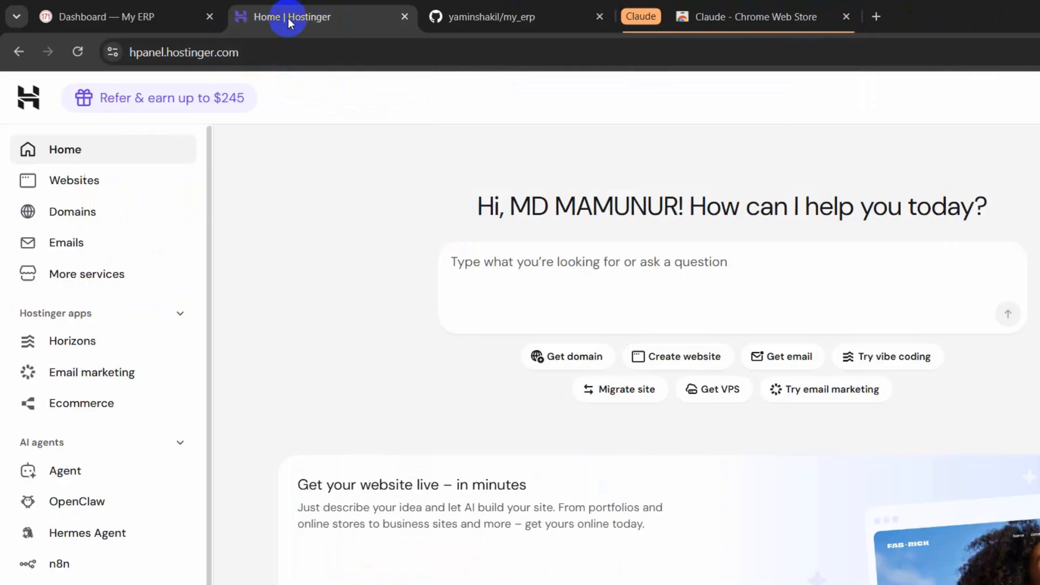
{"action": "left_click_drag", "start_coordinate": [290, 23], "coordinate": [568, 16]}
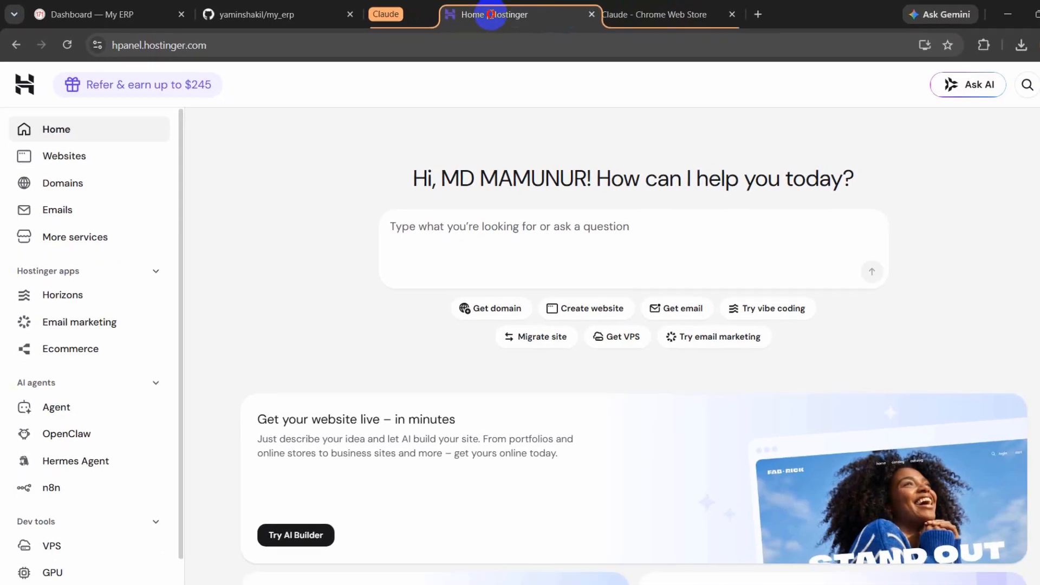
{"action": "left_click_drag", "start_coordinate": [491, 15], "coordinate": [463, 17]}
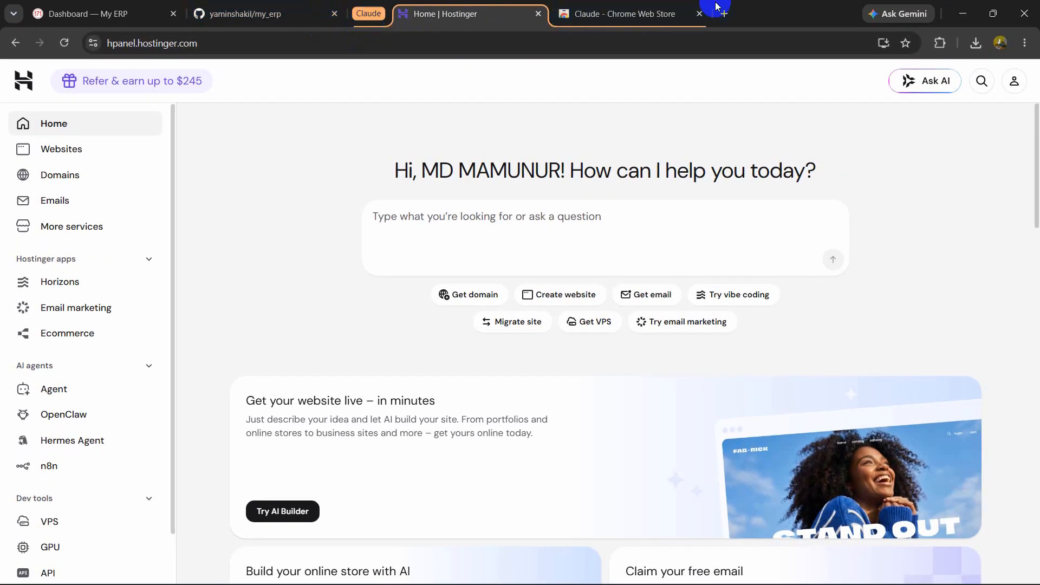
{"action": "left_click", "coordinate": [732, 15]}
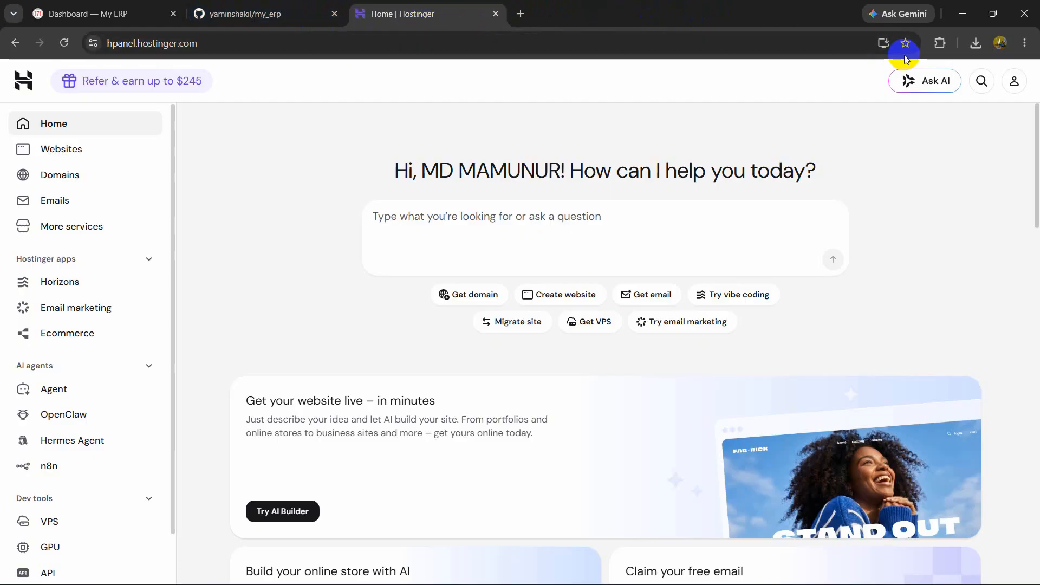
Launch the Claude extension on the Hostinger tab, then close its side panel.
{"action": "left_click", "coordinate": [940, 42]}
{"action": "left_click", "coordinate": [787, 148]}
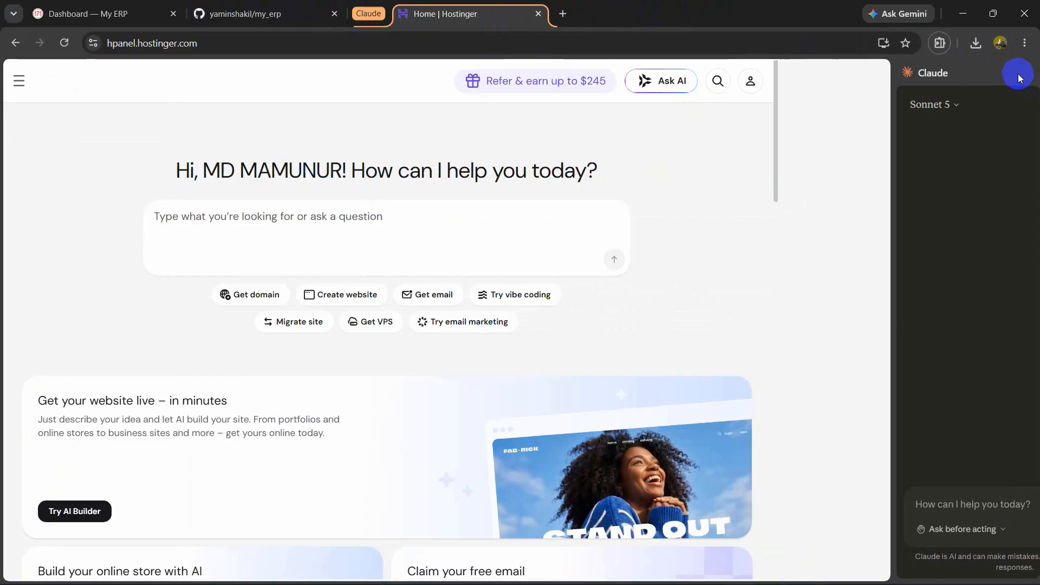
{"action": "left_click", "coordinate": [1024, 74]}
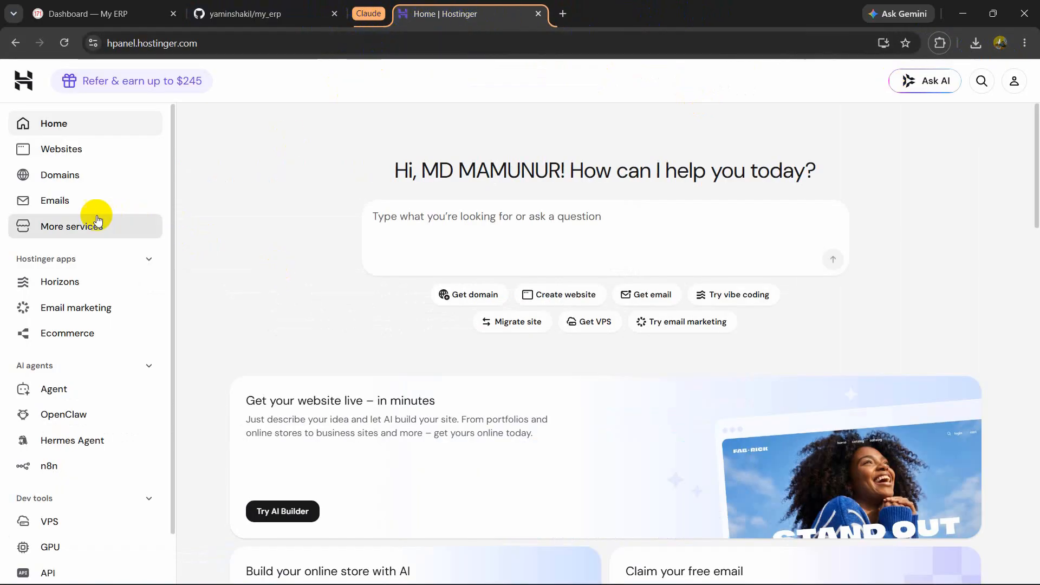
Open Hostinger's Websites list, look through the sites, and check myerp.unipexel.org in a new tab before closing it.
{"action": "scroll", "coordinate": [100, 222], "scroll_direction": "down", "scroll_amount": 1}
{"action": "scroll", "coordinate": [108, 228], "scroll_direction": "up", "scroll_amount": 1}
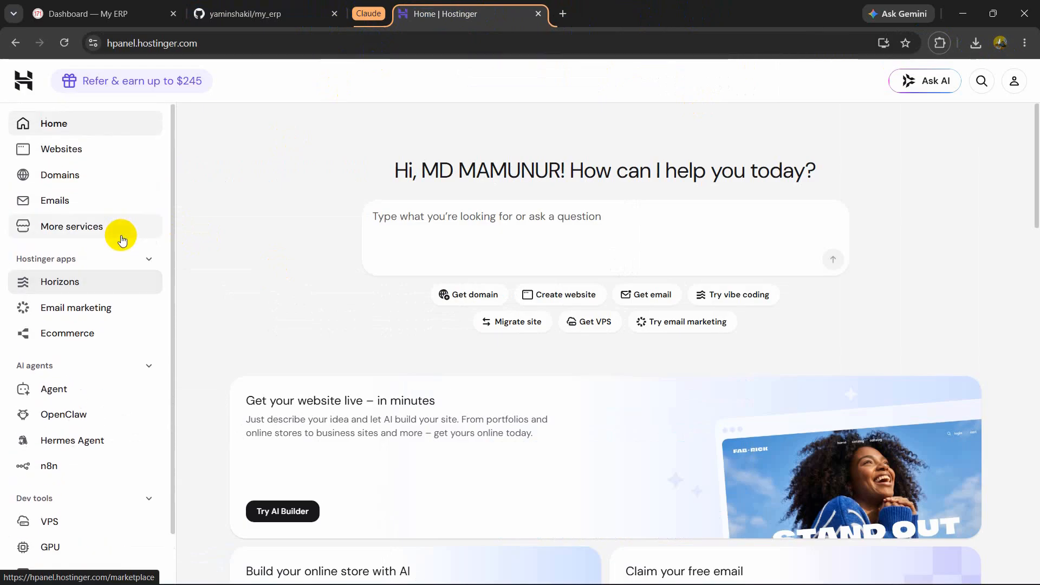
{"action": "left_click", "coordinate": [80, 153]}
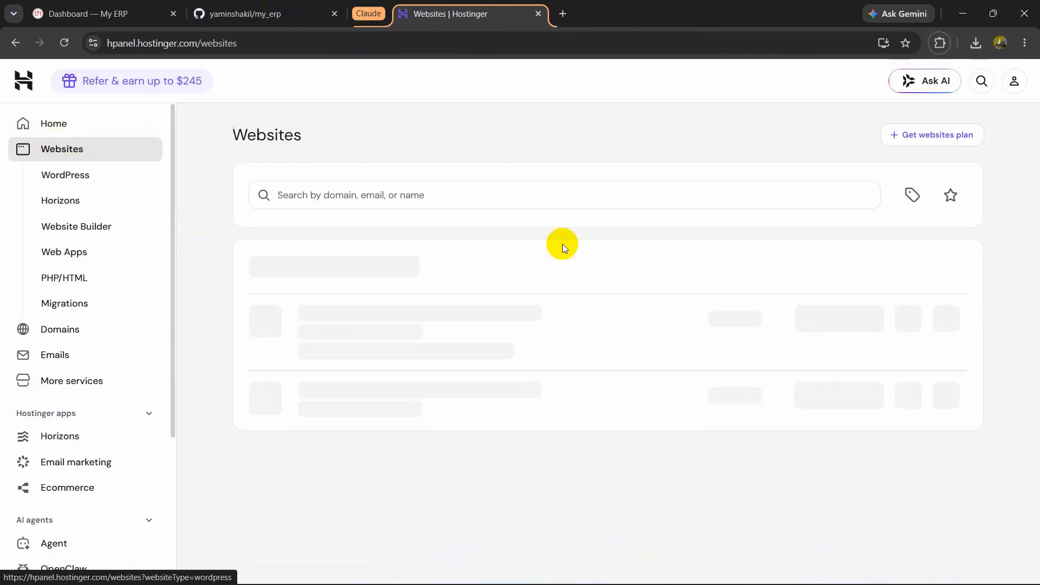
{"action": "scroll", "coordinate": [423, 247], "scroll_direction": "down", "scroll_amount": 2}
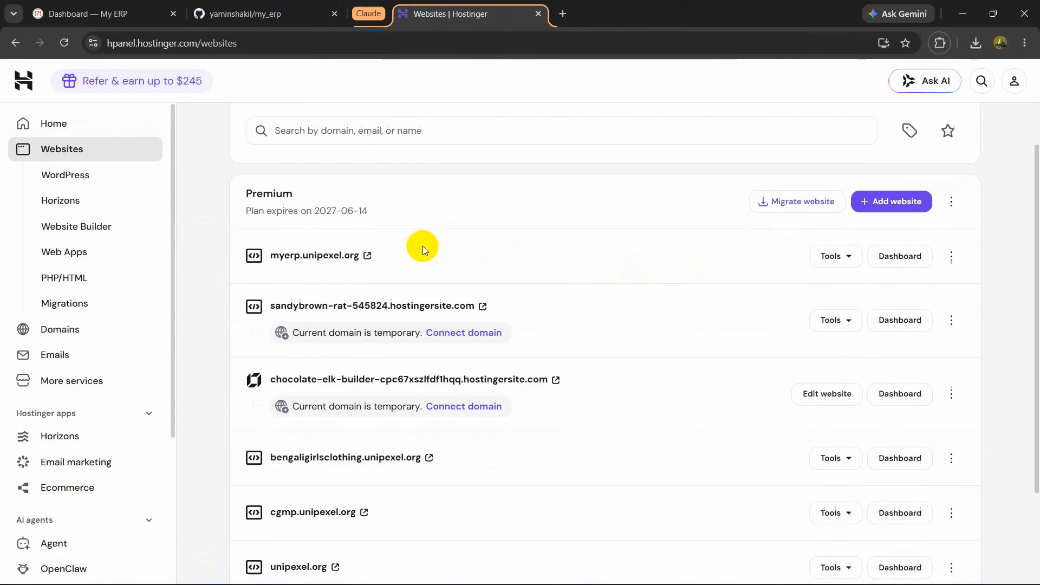
{"action": "scroll", "coordinate": [423, 246], "scroll_direction": "down", "scroll_amount": 2}
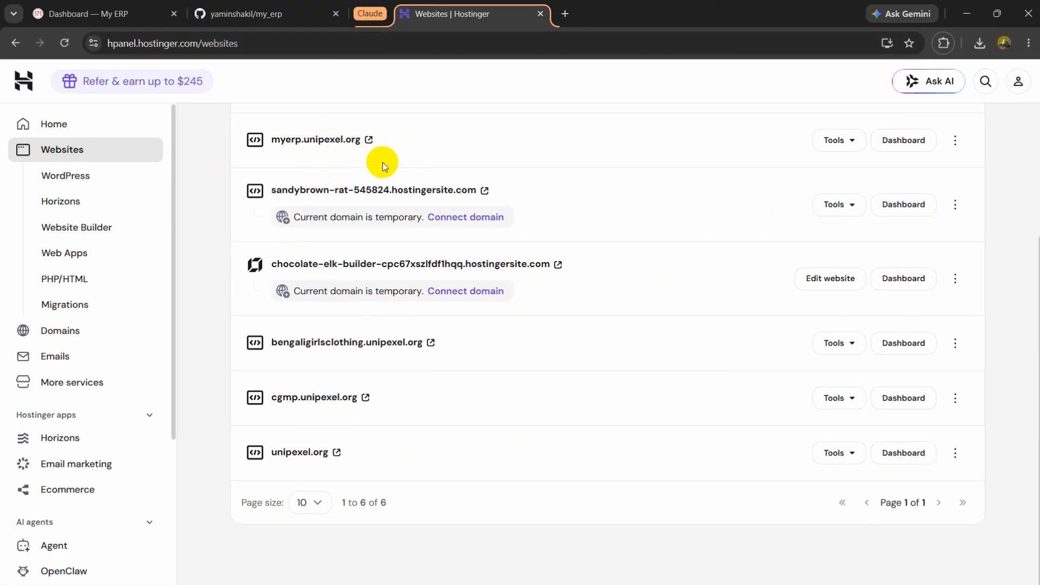
{"action": "scroll", "coordinate": [393, 330], "scroll_direction": "up", "scroll_amount": 5}
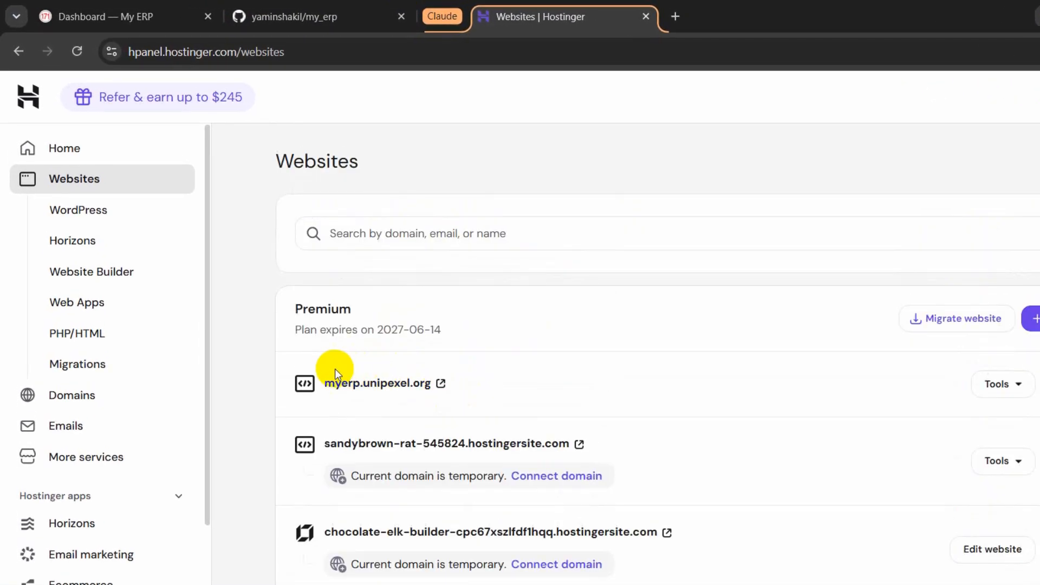
{"action": "left_click_drag", "start_coordinate": [325, 385], "coordinate": [453, 393]}
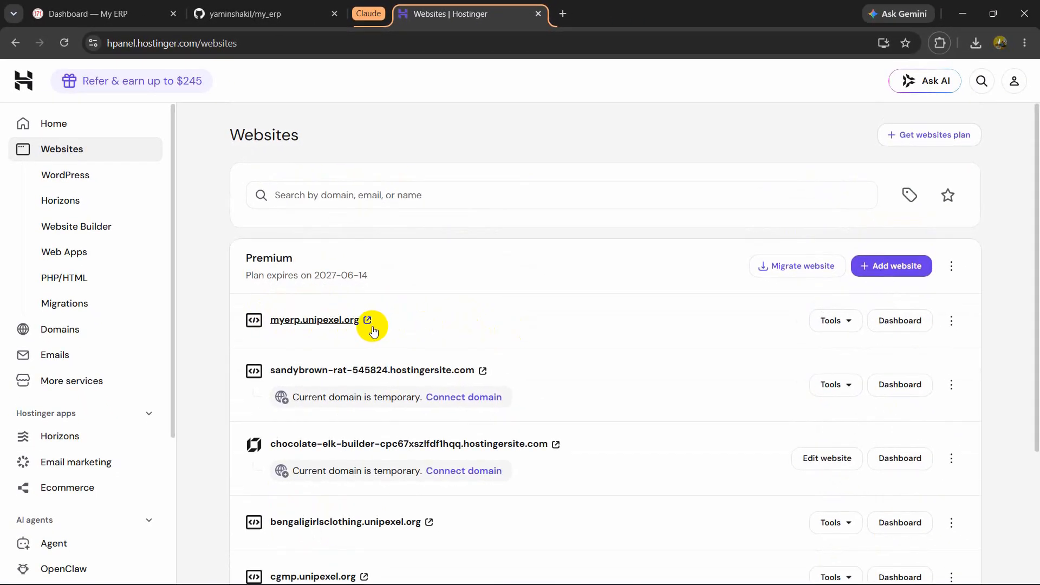
{"action": "left_click", "coordinate": [403, 354]}
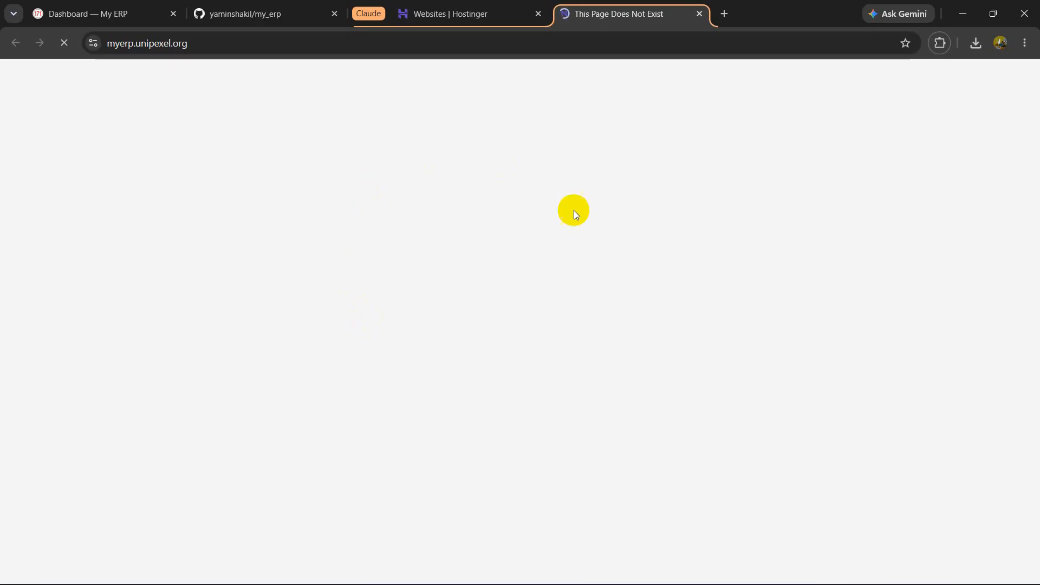
{"action": "left_click", "coordinate": [700, 13]}
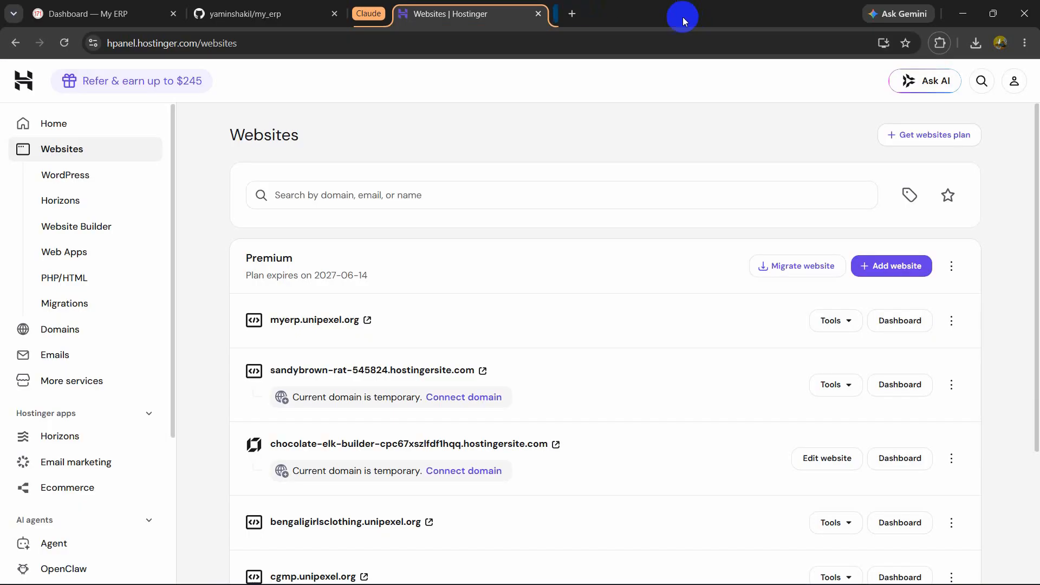
Open the dashboard for myerp.unipexel.org and go to its SSH Access page to review the SSH login details.
{"action": "left_click", "coordinate": [930, 327]}
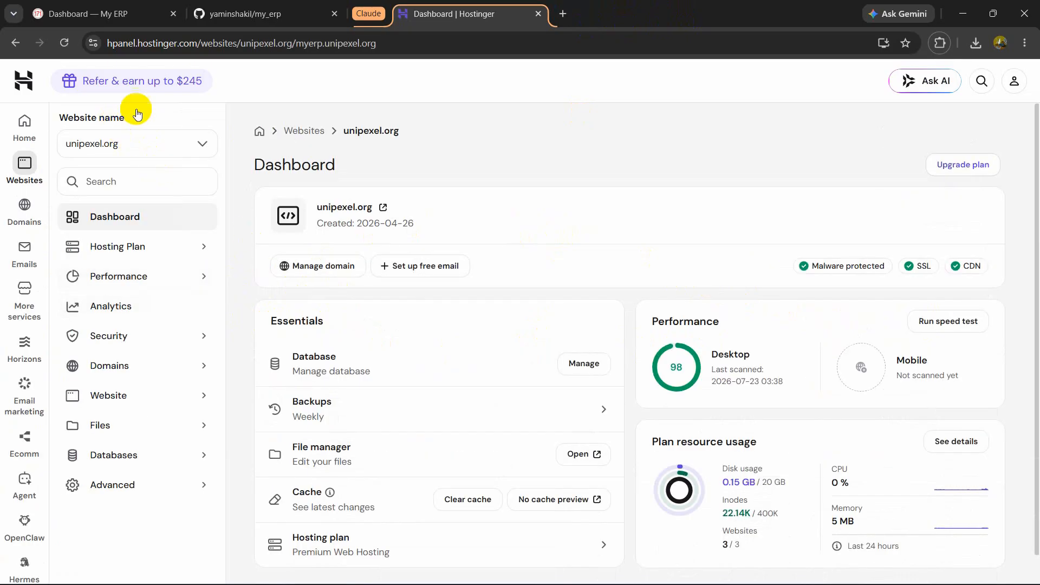
{"action": "left_click", "coordinate": [186, 490]}
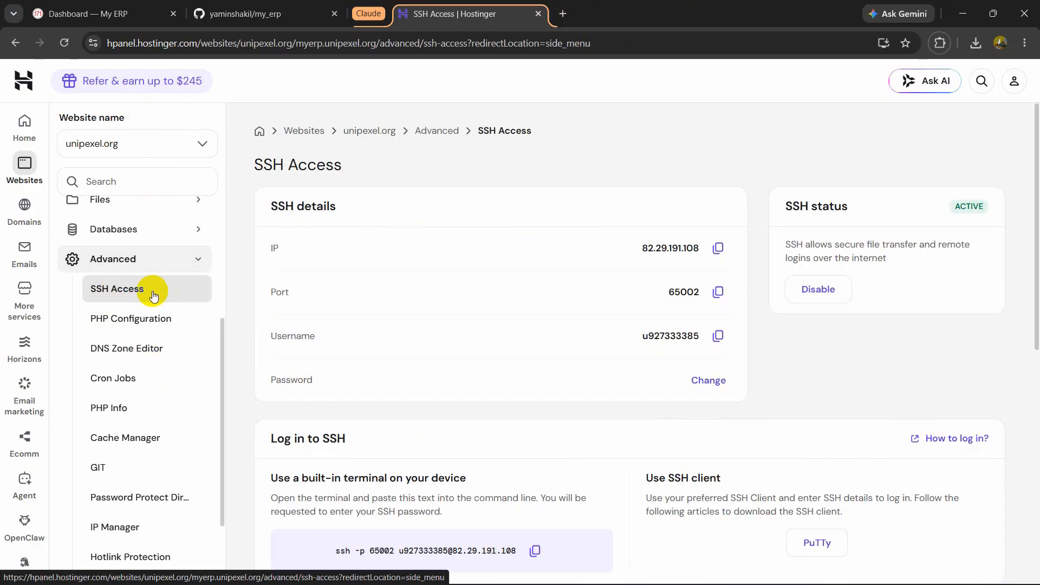
{"action": "scroll", "coordinate": [645, 167], "scroll_direction": "down", "scroll_amount": 2}
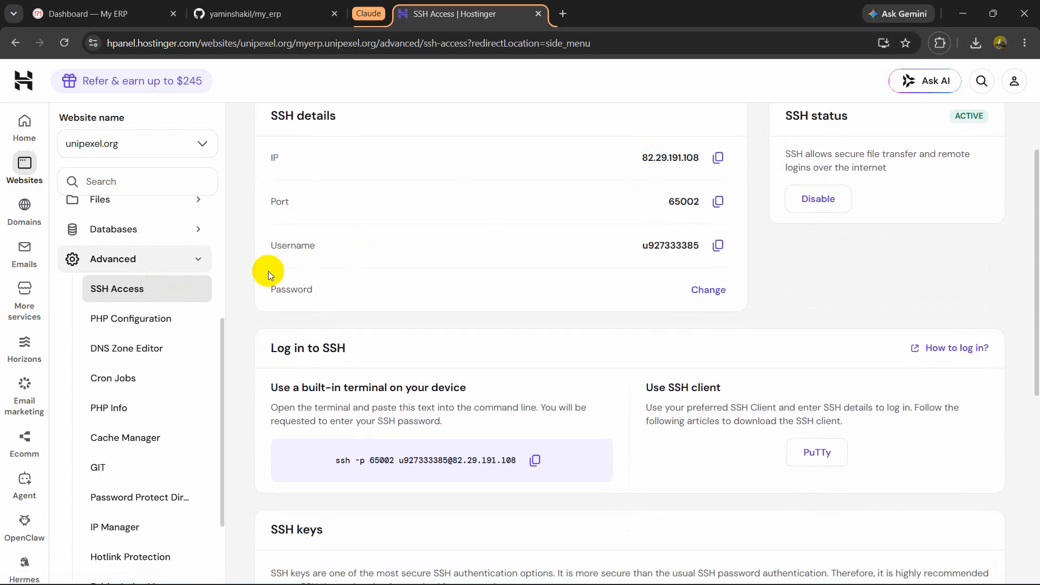
{"action": "left_click_drag", "start_coordinate": [270, 248], "coordinate": [317, 245]}
{"action": "left_click_drag", "start_coordinate": [324, 349], "coordinate": [579, 409]}
{"action": "left_click", "coordinate": [457, 391]}
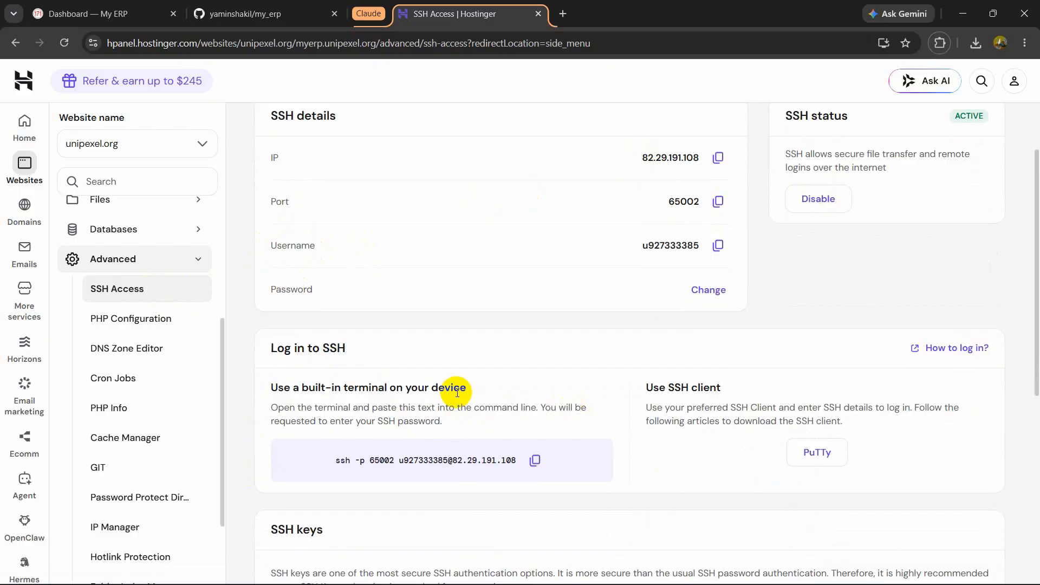
Copy the SSH username from Hostinger and paste it into the Claude Code prompt, followed by a comma.
{"action": "left_click", "coordinate": [718, 248]}
{"action": "mouse_move", "coordinate": [412, 569]}
{"action": "left_click", "coordinate": [335, 512]}
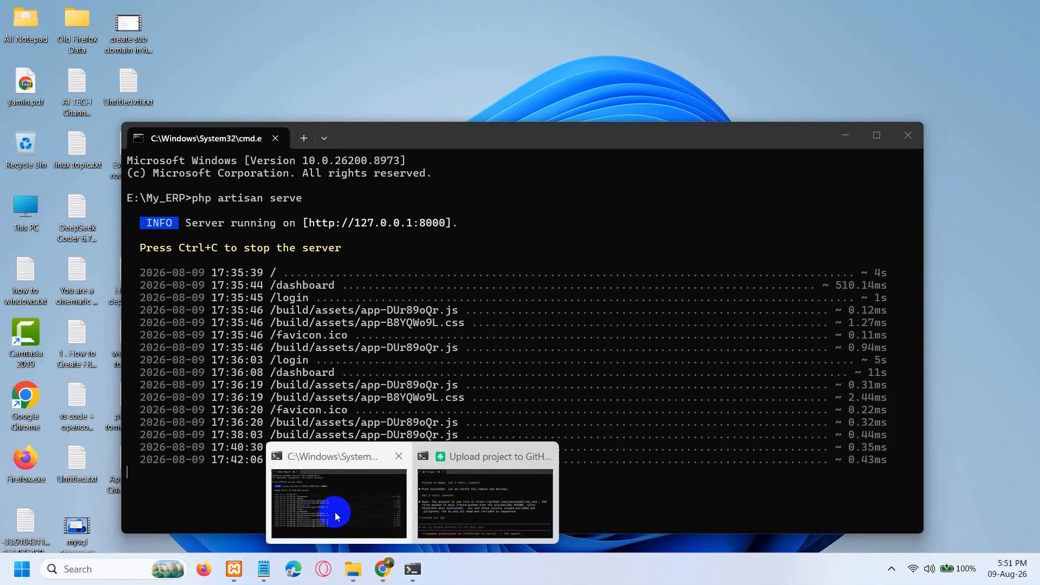
{"action": "left_click", "coordinate": [482, 492]}
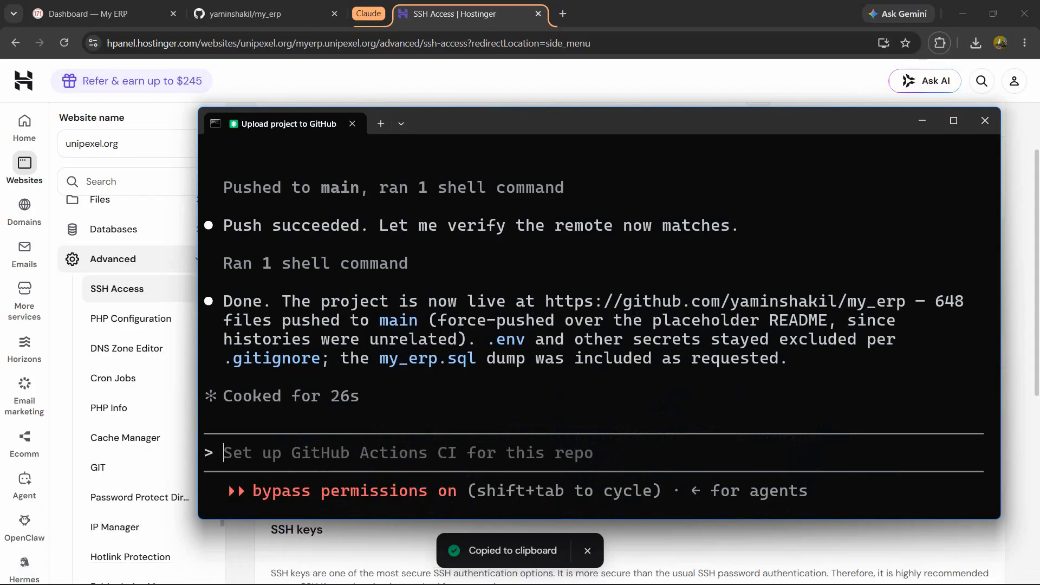
{"action": "key", "text": "ctrl+v"}
{"action": "type", "text": ","}
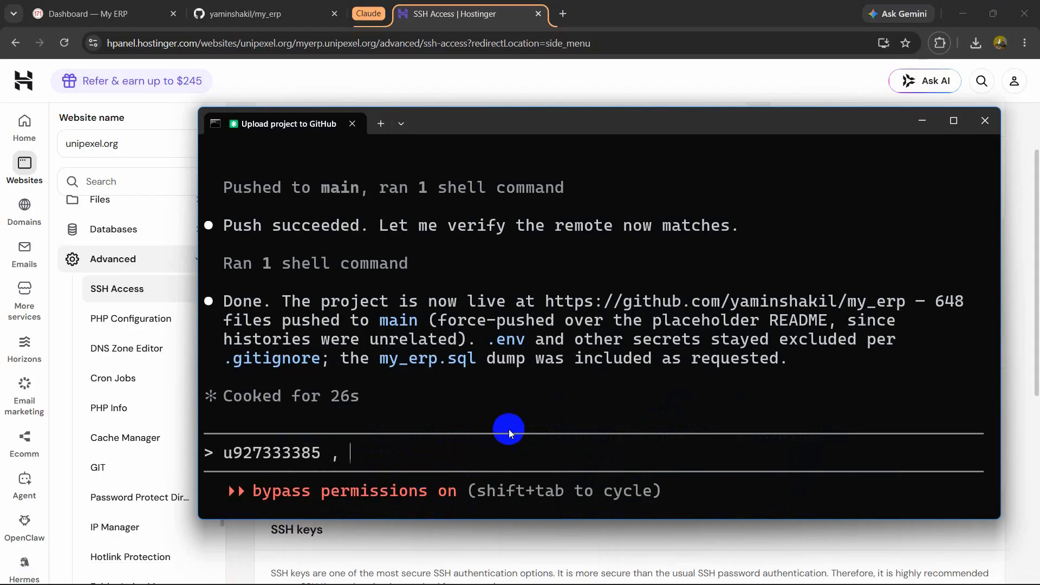
Copy the SSH login command for the built-in terminal from Hostinger and append it to the Claude Code prompt.
{"action": "left_click", "coordinate": [923, 120]}
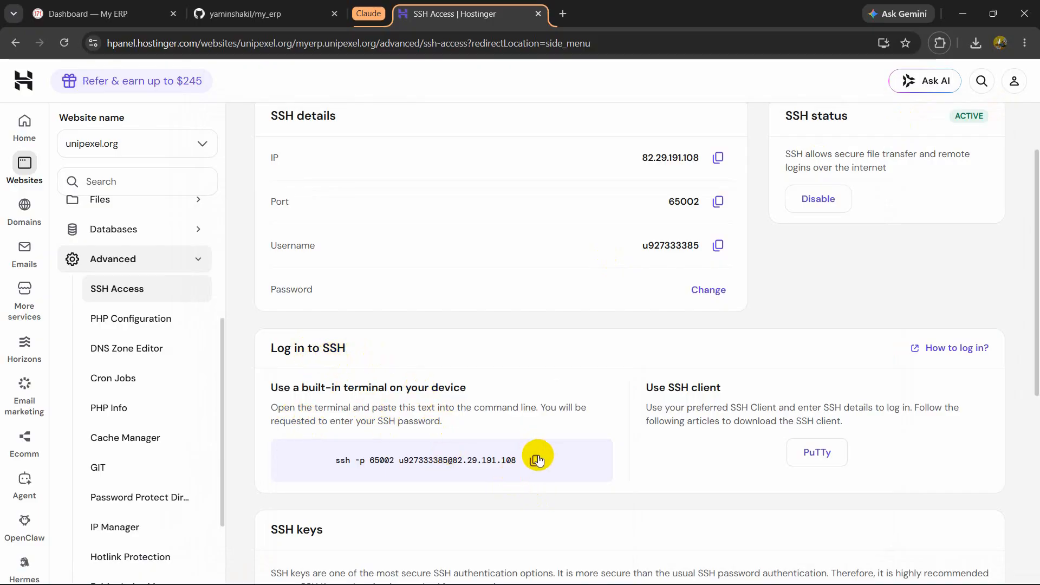
{"action": "left_click", "coordinate": [536, 460]}
{"action": "mouse_move", "coordinate": [413, 569]}
{"action": "left_click", "coordinate": [488, 489]}
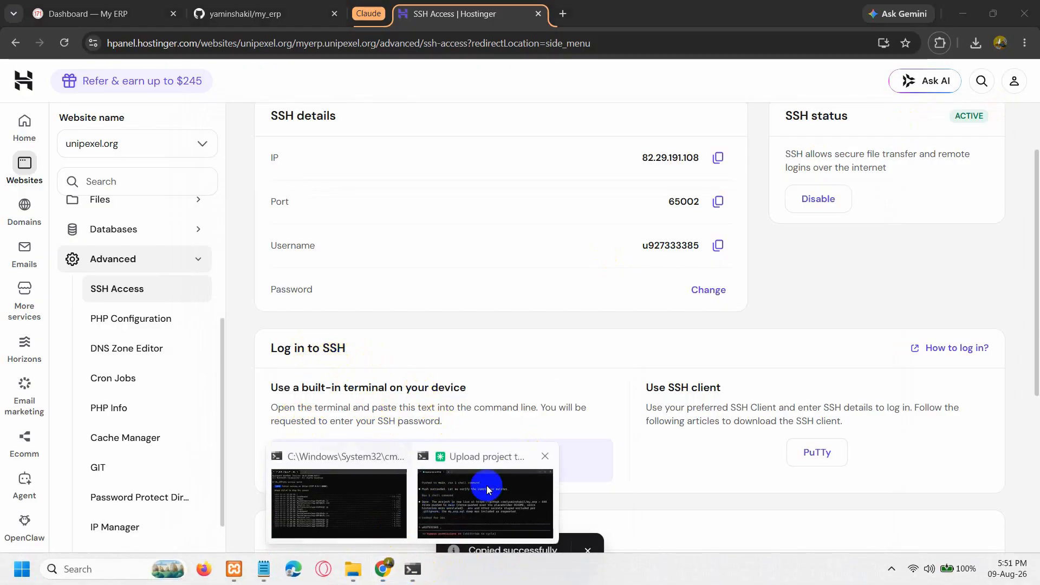
{"action": "key", "text": "ctrl+v"}
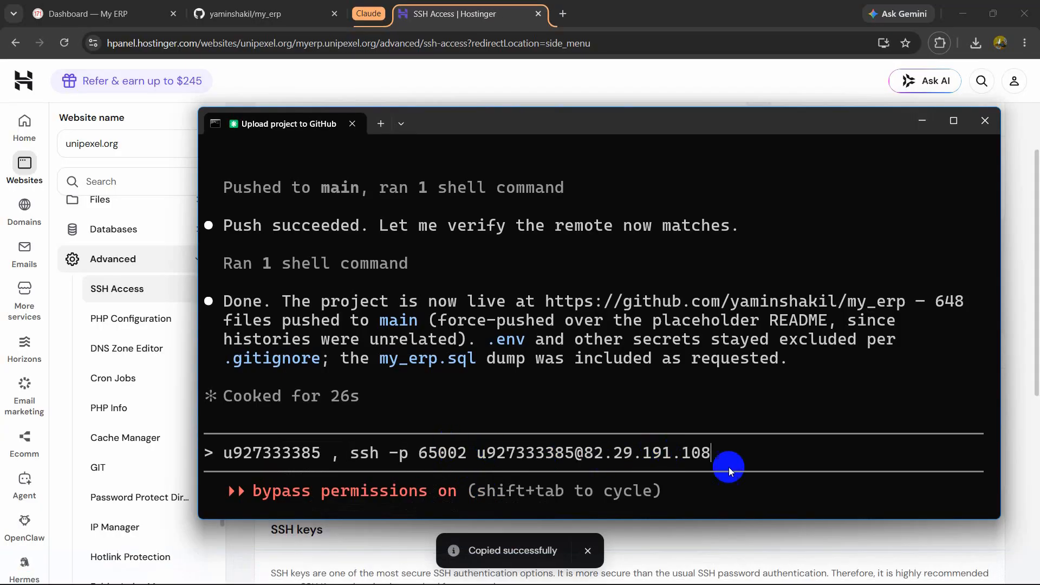
Append "-- deploy this project to hostinger from github to this domain myerp.unipexel.org" to the prompt and submit it.
{"action": "type", "text": "-- deploy this "}
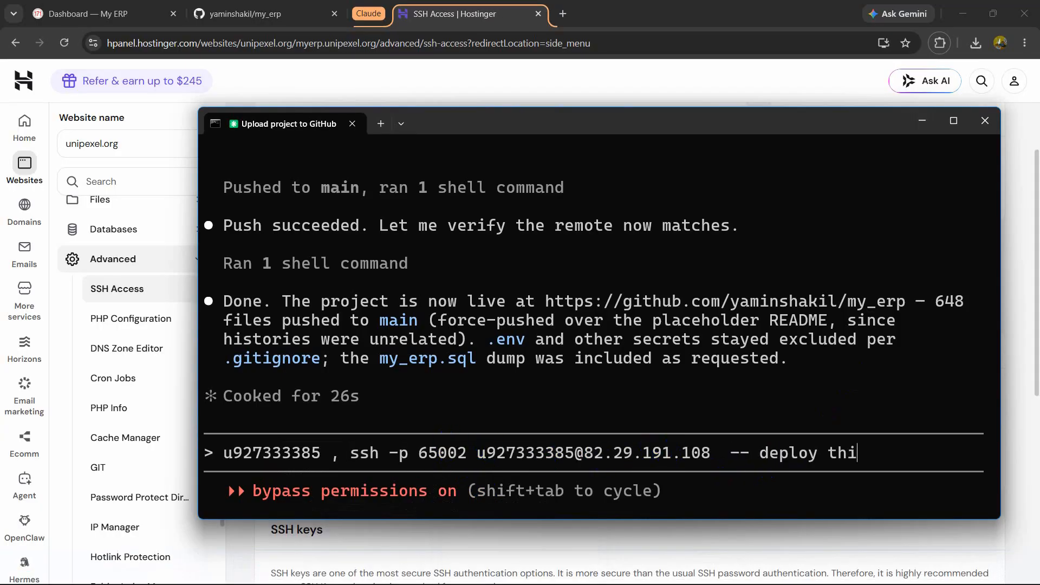
{"action": "type", "text": "project to hostinger from github to th"}
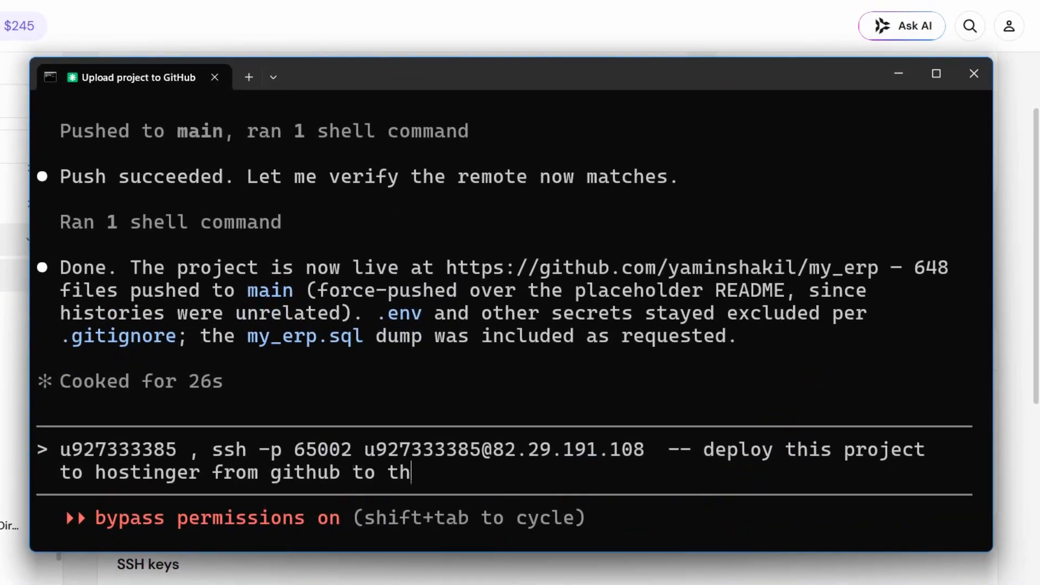
{"action": "type", "text": "is domain my"}
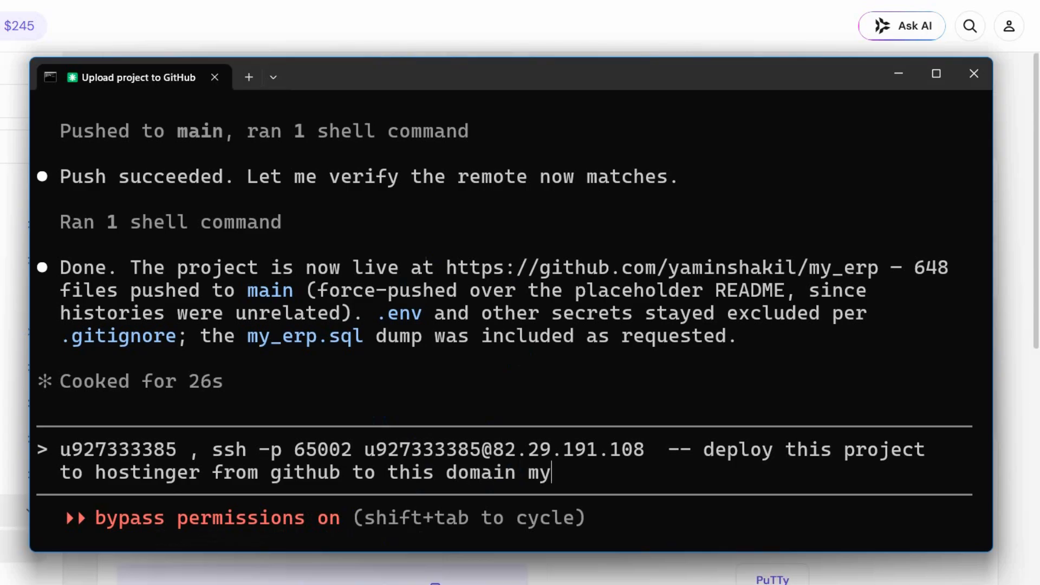
{"action": "type", "text": "erpel.org"}
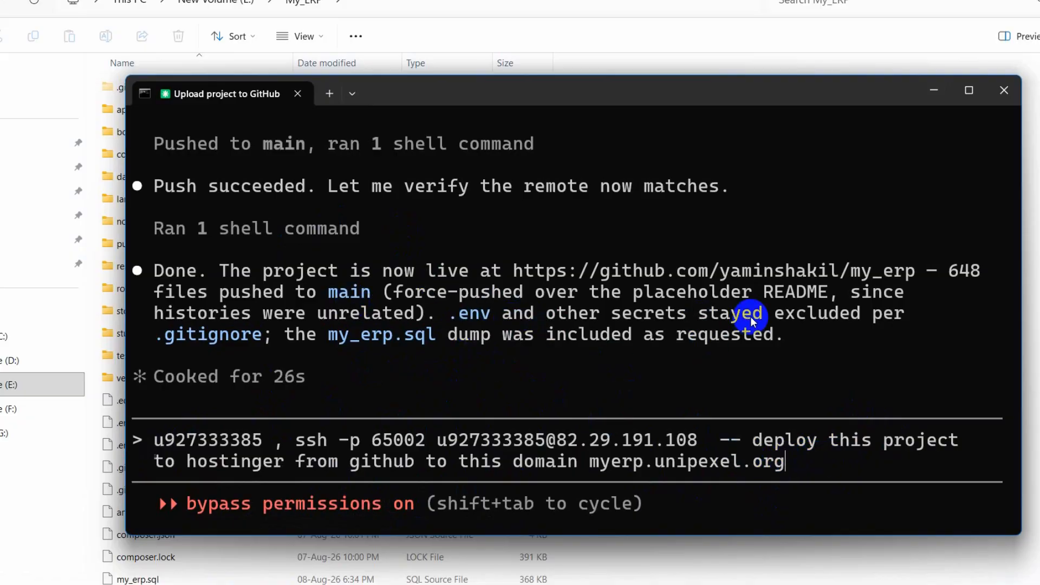
{"action": "key", "text": "Return"}
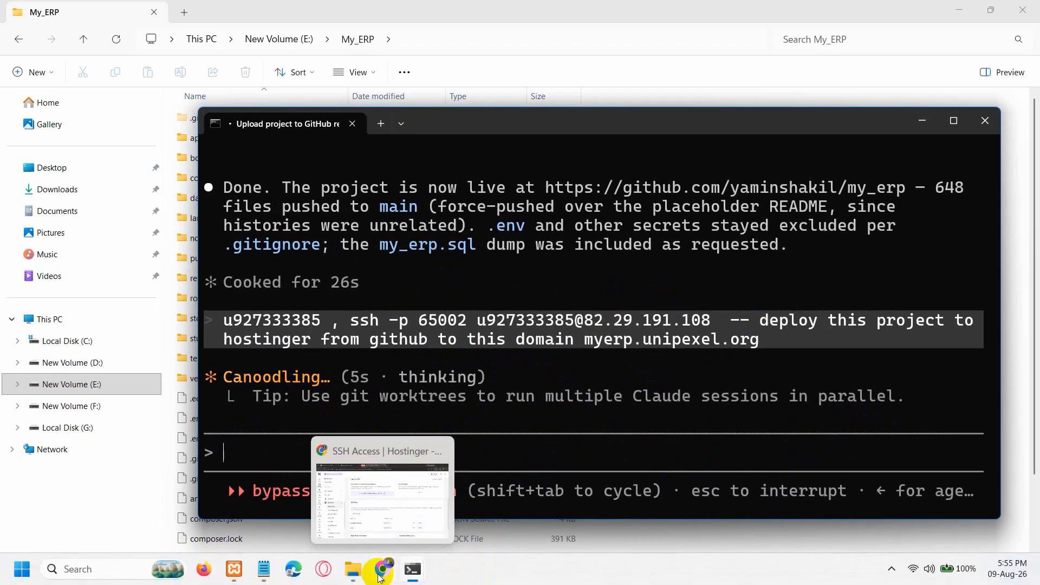
Check the Hostinger browser tab, go back to Claude Code, and read its question about how to proceed.
{"action": "left_click", "coordinate": [381, 570]}
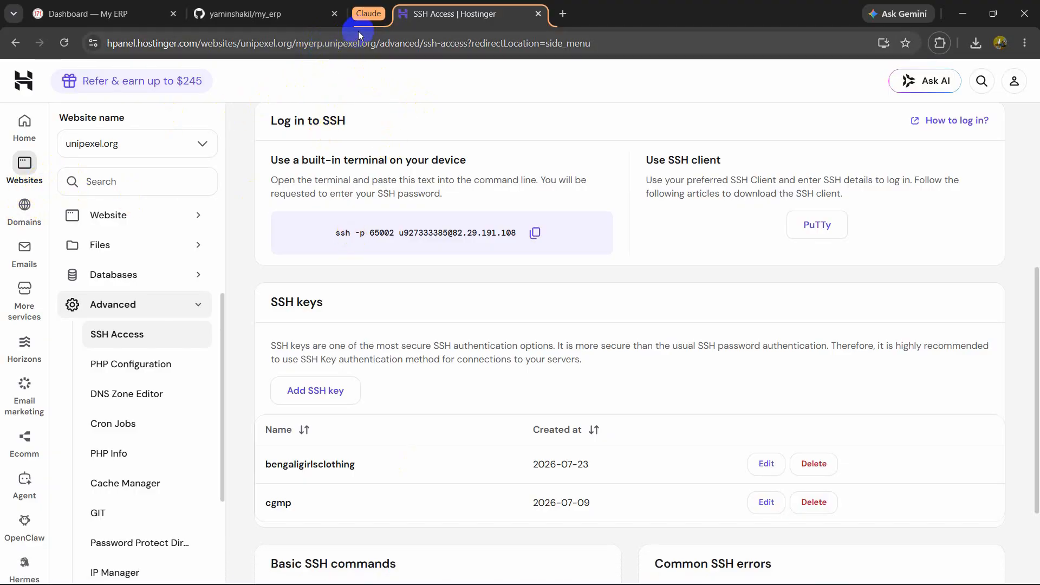
{"action": "left_click", "coordinate": [382, 14]}
{"action": "left_click", "coordinate": [373, 18]}
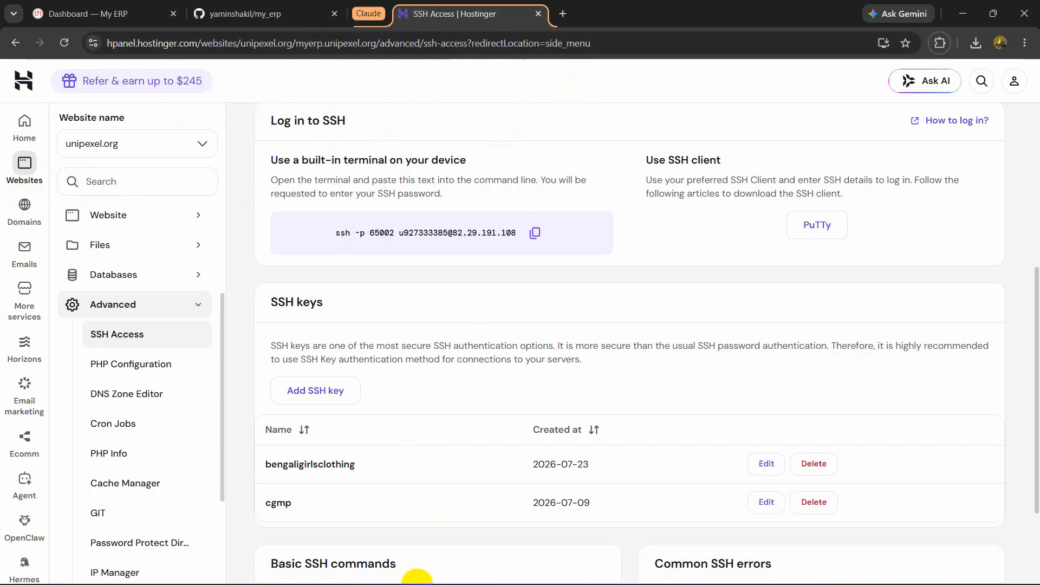
{"action": "left_click", "coordinate": [407, 569]}
{"action": "left_click", "coordinate": [688, 310]}
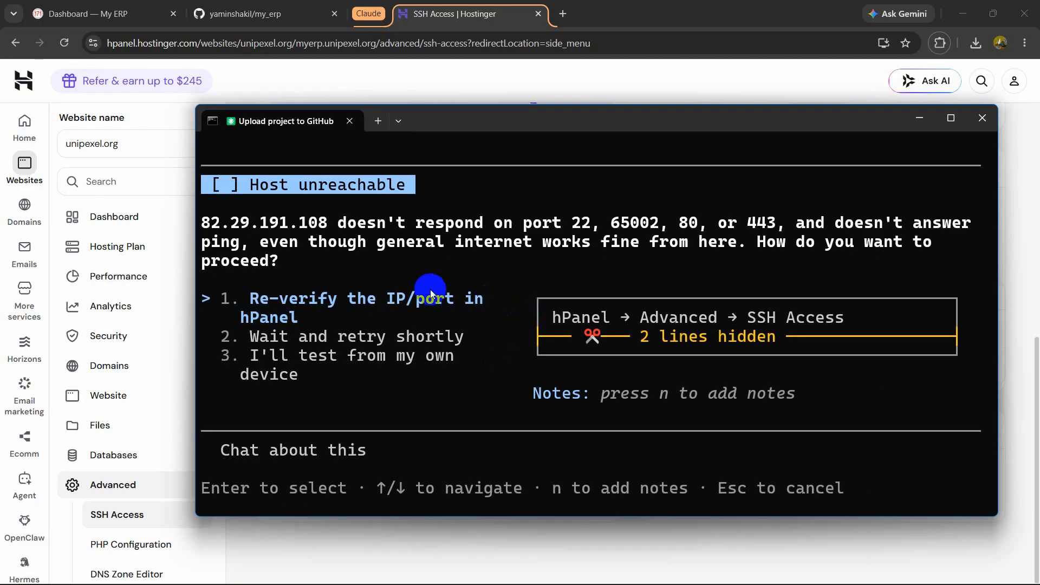
{"action": "scroll", "coordinate": [440, 240], "scroll_direction": "up", "scroll_amount": 1}
{"action": "scroll", "coordinate": [440, 240], "scroll_direction": "down", "scroll_amount": 1}
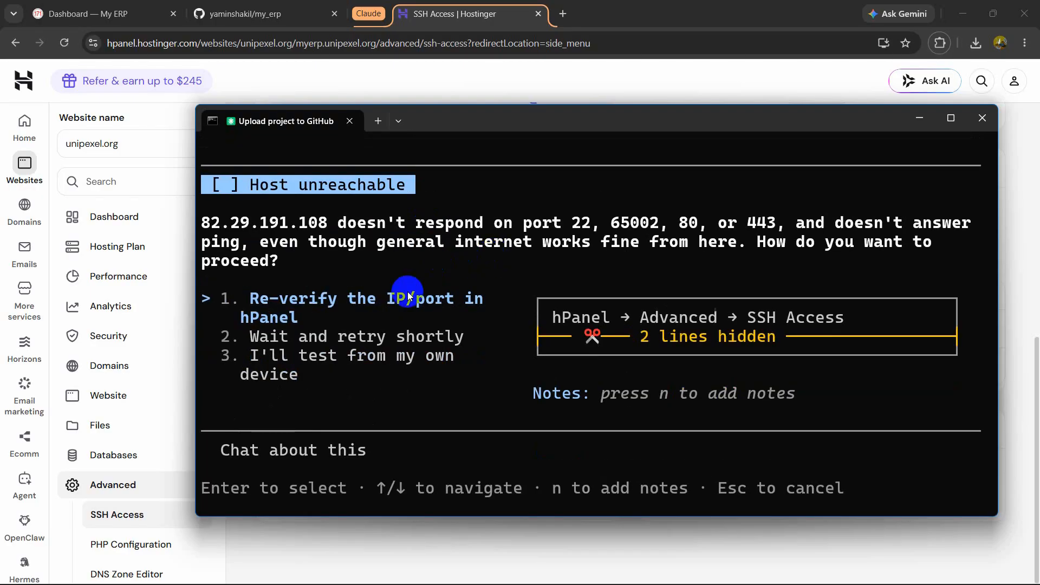
{"action": "left_click_drag", "start_coordinate": [411, 121], "coordinate": [470, 90]}
{"action": "scroll", "coordinate": [264, 239], "scroll_direction": "up", "scroll_amount": 3}
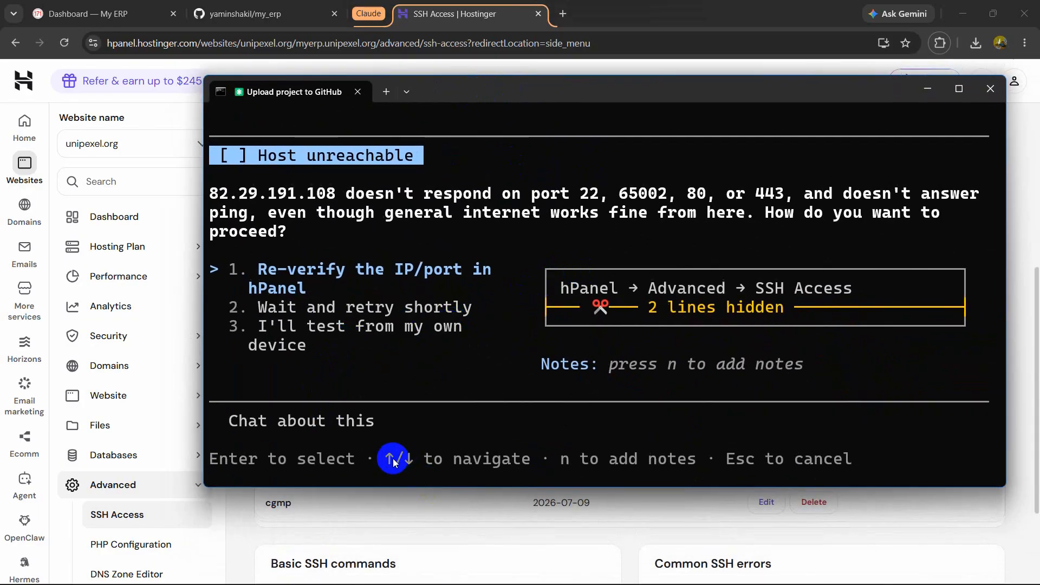
Dismiss Claude Code's question about the host connection without choosing any of its options.
{"action": "key", "text": "Down"}
{"action": "key", "text": "Down"}
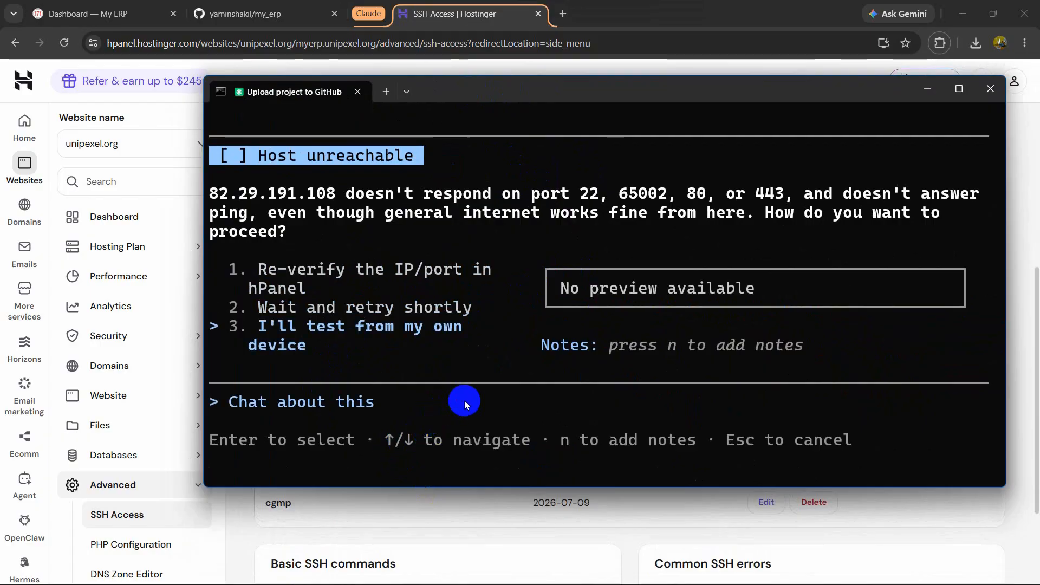
{"action": "key", "text": "Escape"}
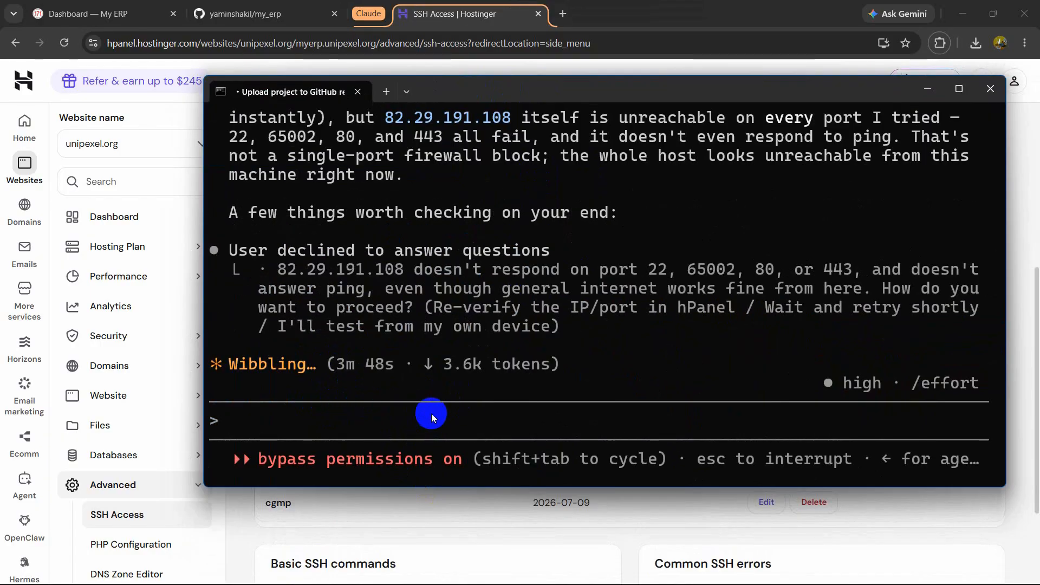
Submit the reply "you have access to my browser . check and fix this yourself" to Claude Code.
{"action": "type", "text": "you have access"}
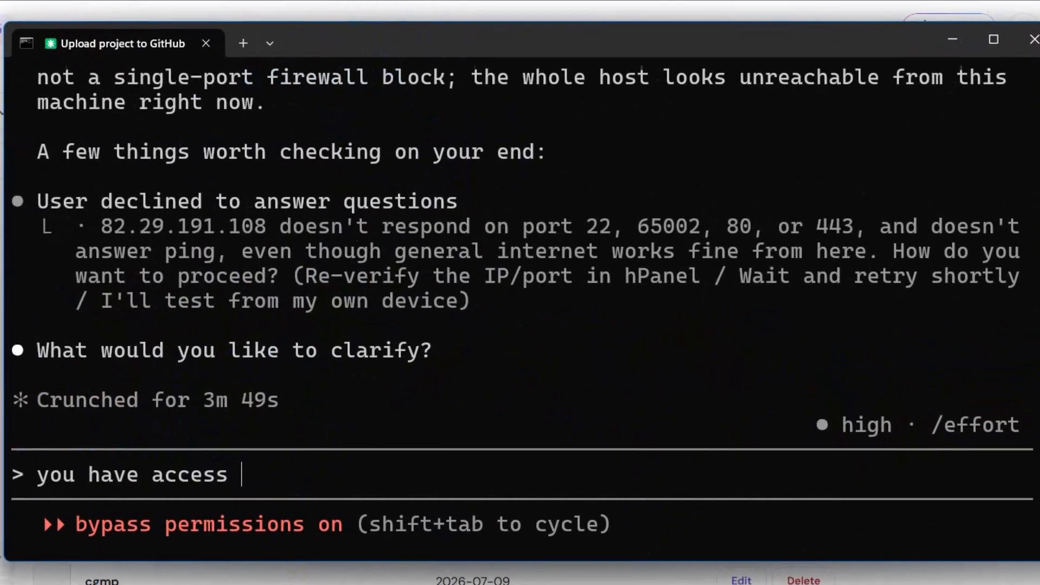
{"action": "type", "text": " to my b"}
{"action": "key", "text": "BackSpace"}
{"action": "type", "text": "my browse"}
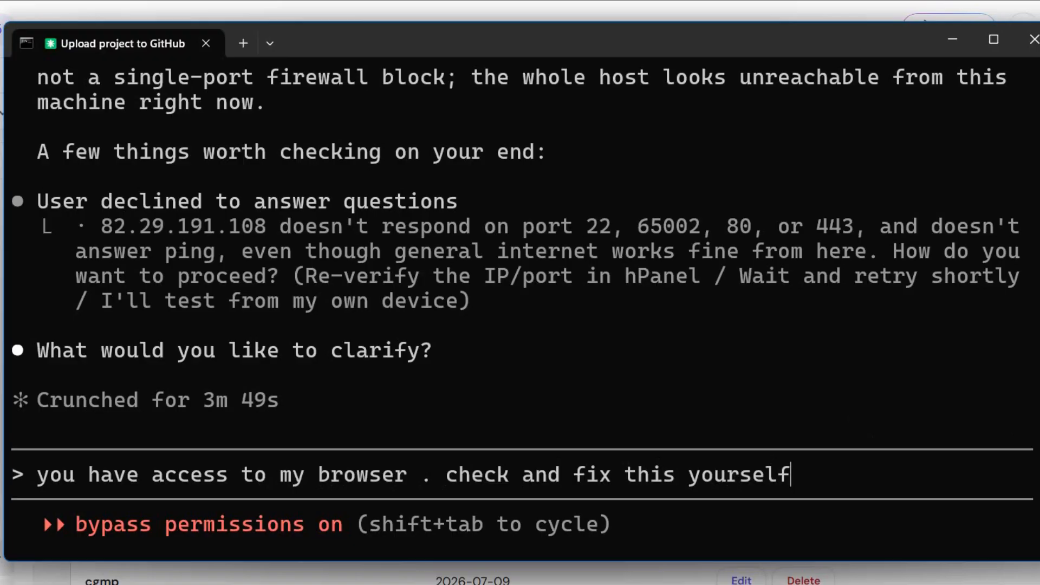
{"action": "key", "text": "Return"}
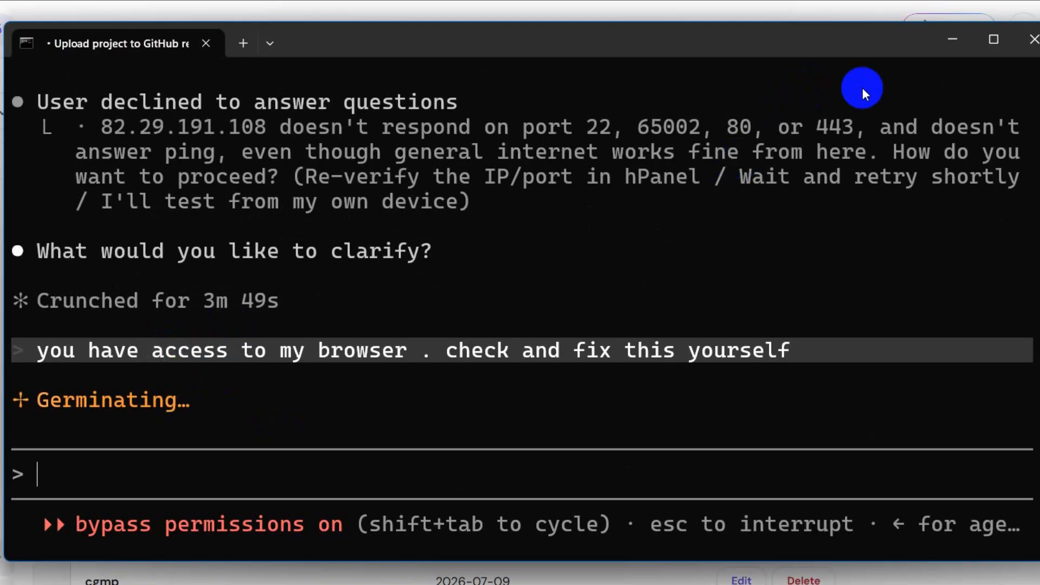
Move the Claude Code window out of the way and bring up the Hostinger tab that Claude opened in Chrome.
{"action": "left_click", "coordinate": [952, 40]}
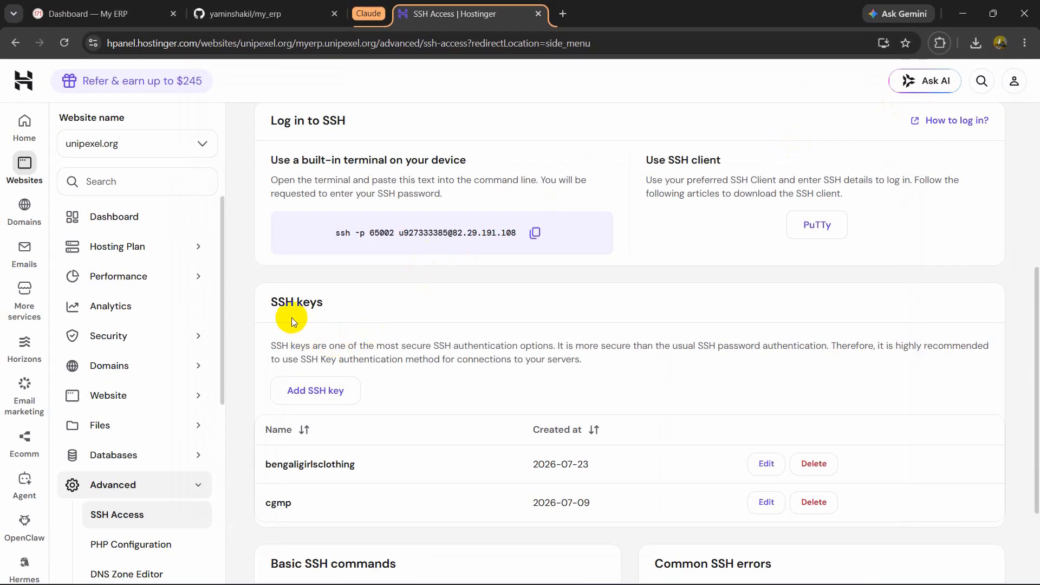
{"action": "left_click", "coordinate": [413, 578]}
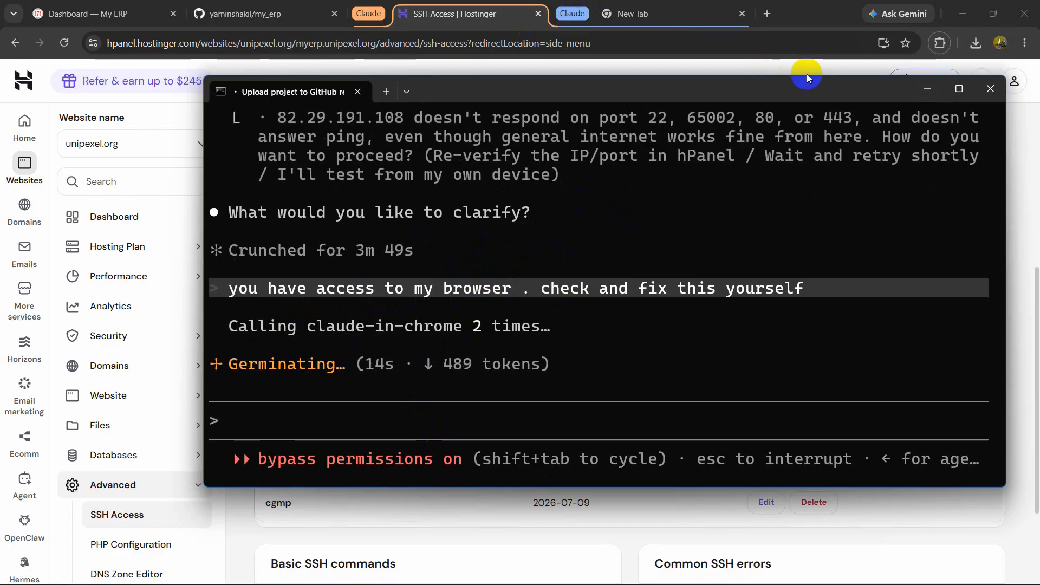
{"action": "left_click", "coordinate": [930, 93]}
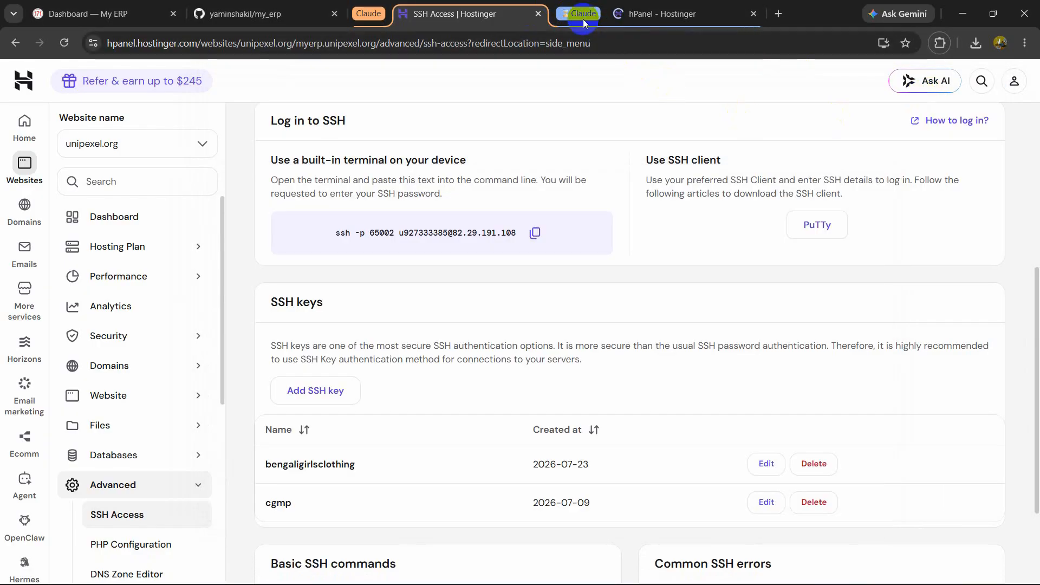
{"action": "left_click", "coordinate": [655, 15]}
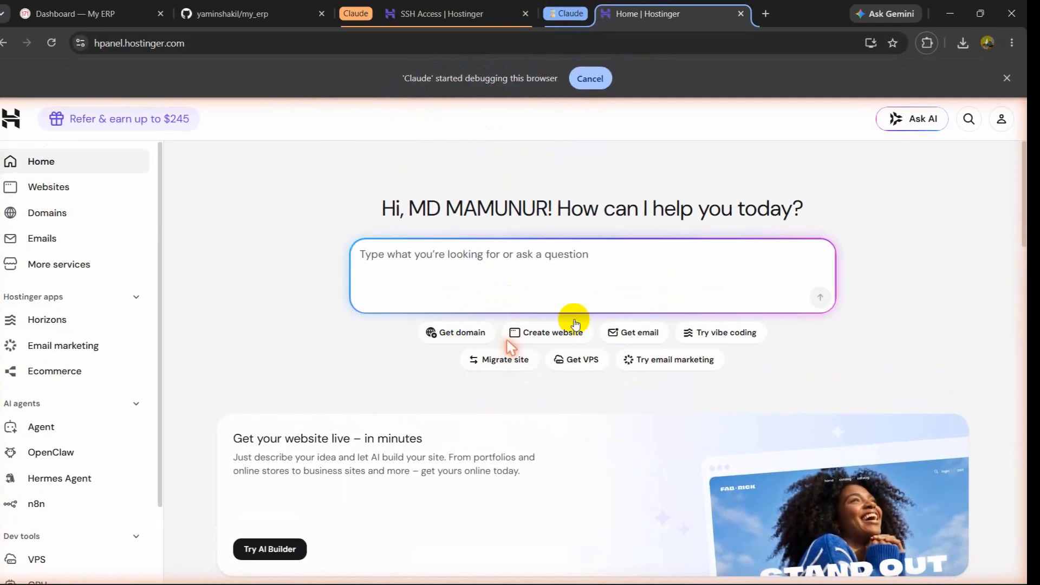
Open the dashboard for myerp.unipexel.org from the websites list and go to its Advanced GIT settings.
{"action": "left_click", "coordinate": [49, 187]}
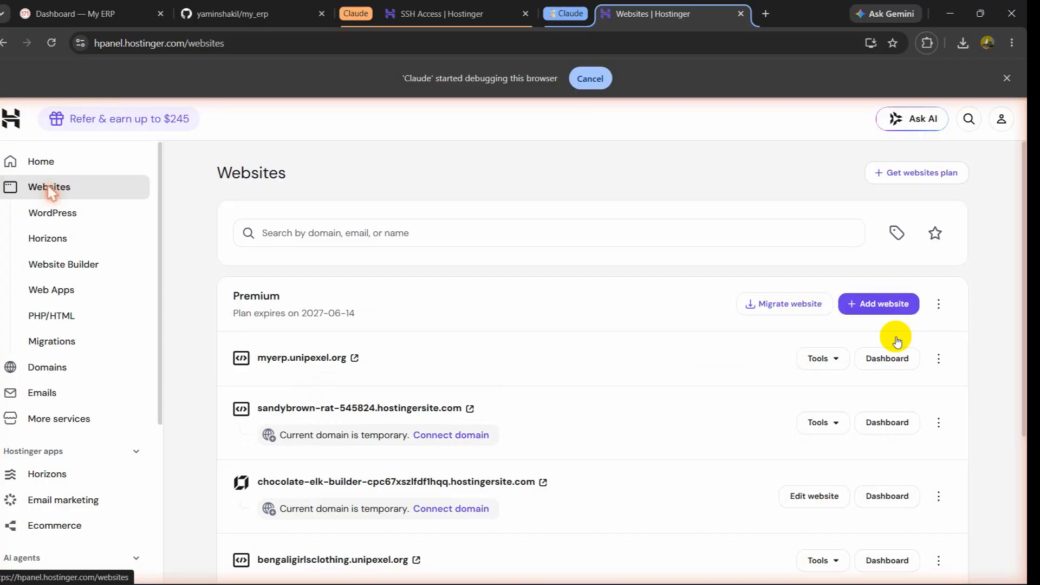
{"action": "left_click", "coordinate": [895, 342]}
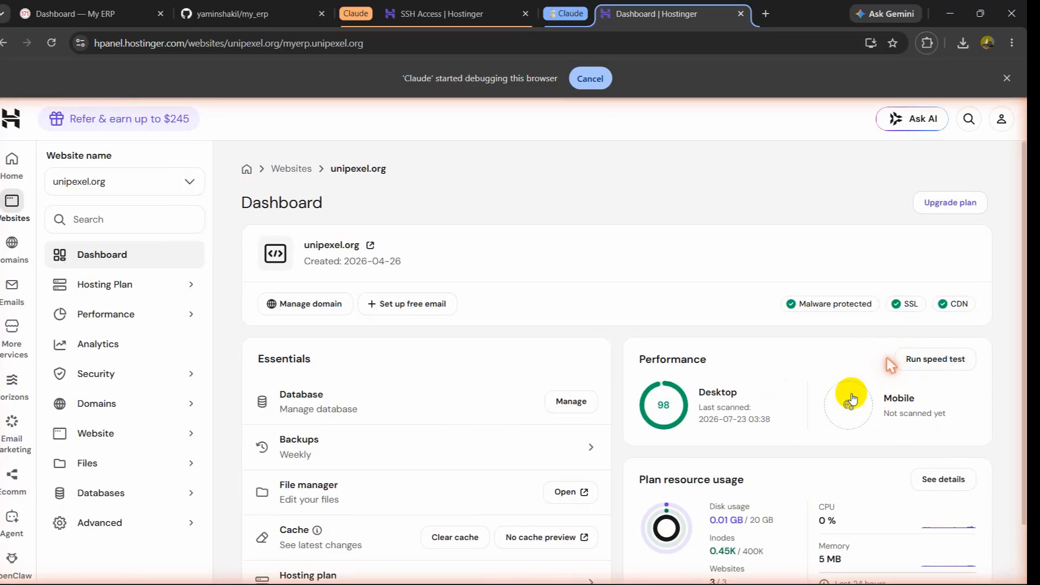
{"action": "left_click", "coordinate": [101, 523]}
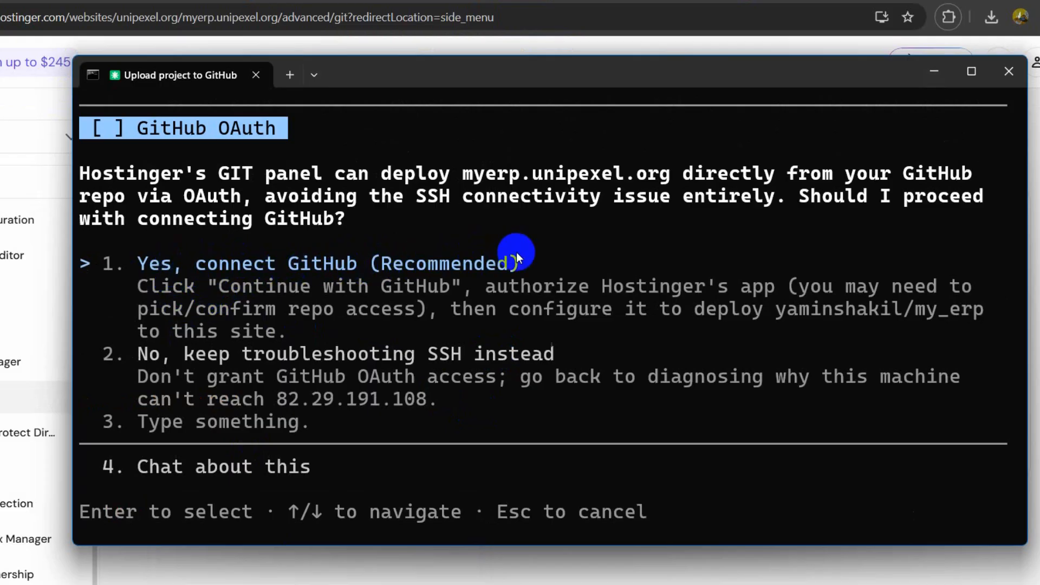
Approve connecting GitHub to Hostinger, and find and select the my_erp repository to import.
{"action": "key", "text": "Return"}
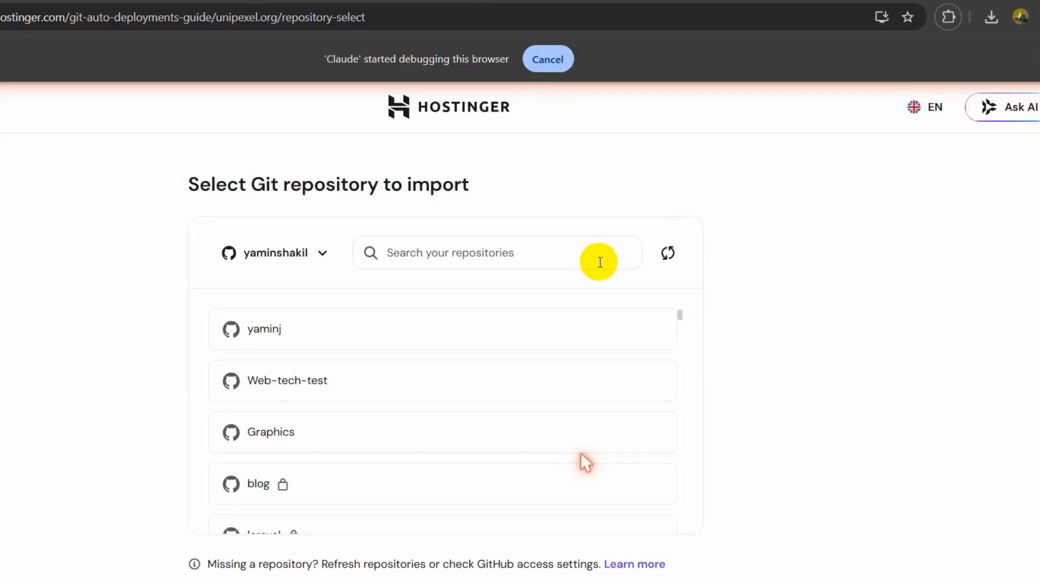
{"action": "left_click", "coordinate": [496, 251]}
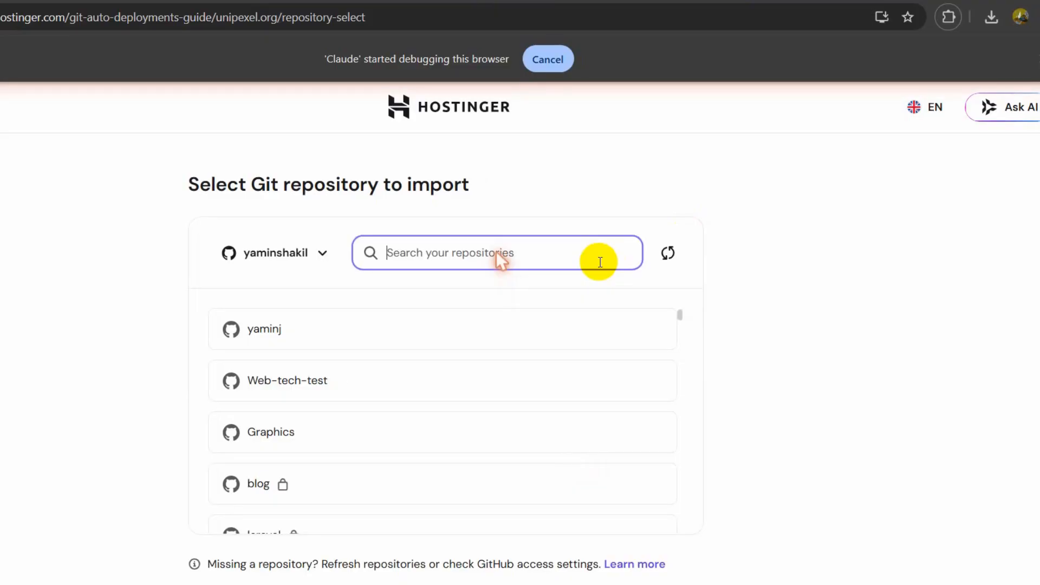
{"action": "type", "text": "my_erp"}
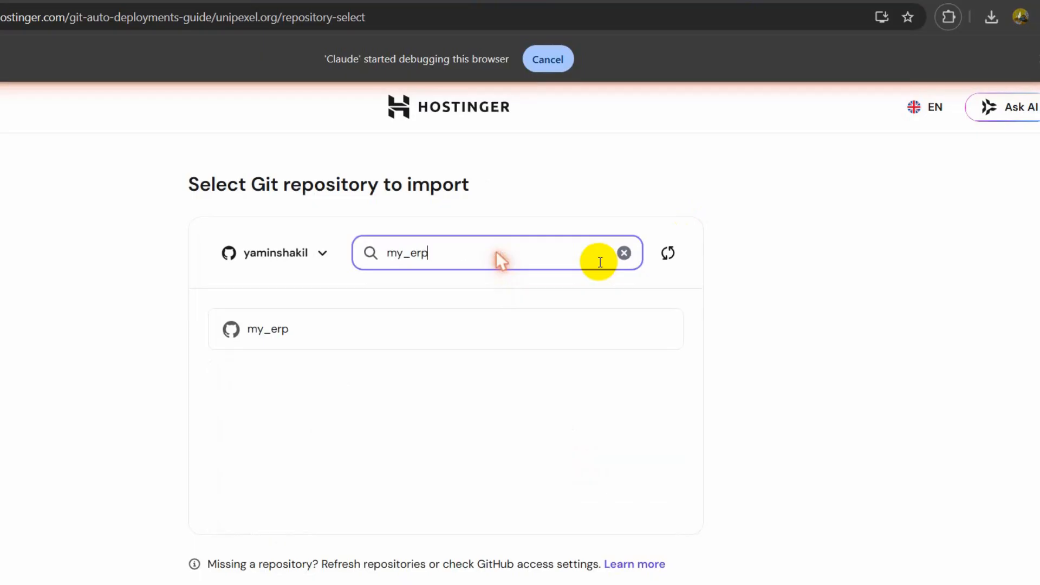
{"action": "left_click", "coordinate": [449, 334]}
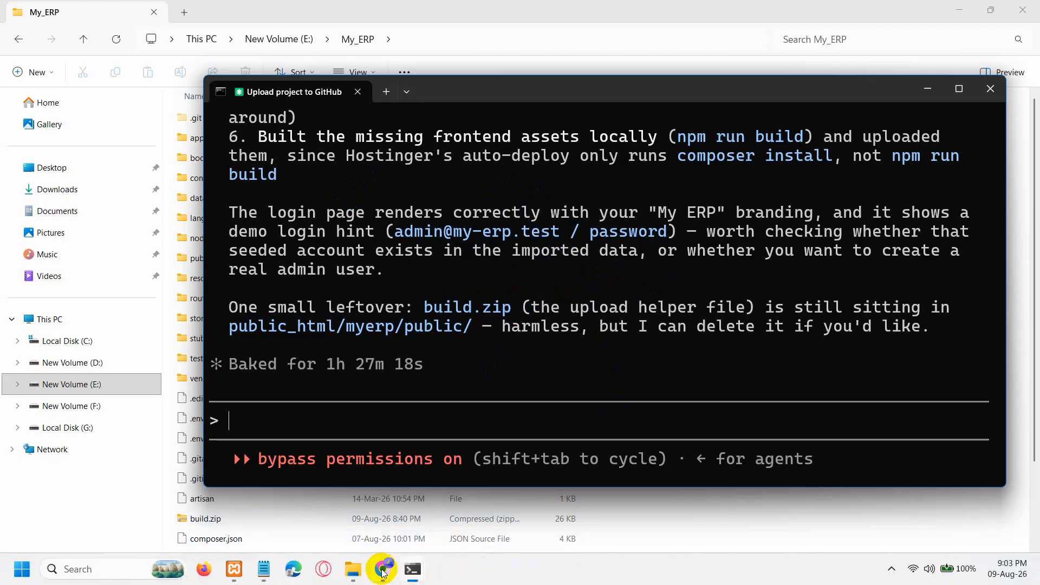
Switch to Chrome, return to Hostinger's websites list, and open the deployed myerp.unipexel.org site.
{"action": "left_click", "coordinate": [383, 570]}
{"action": "left_click", "coordinate": [234, 14]}
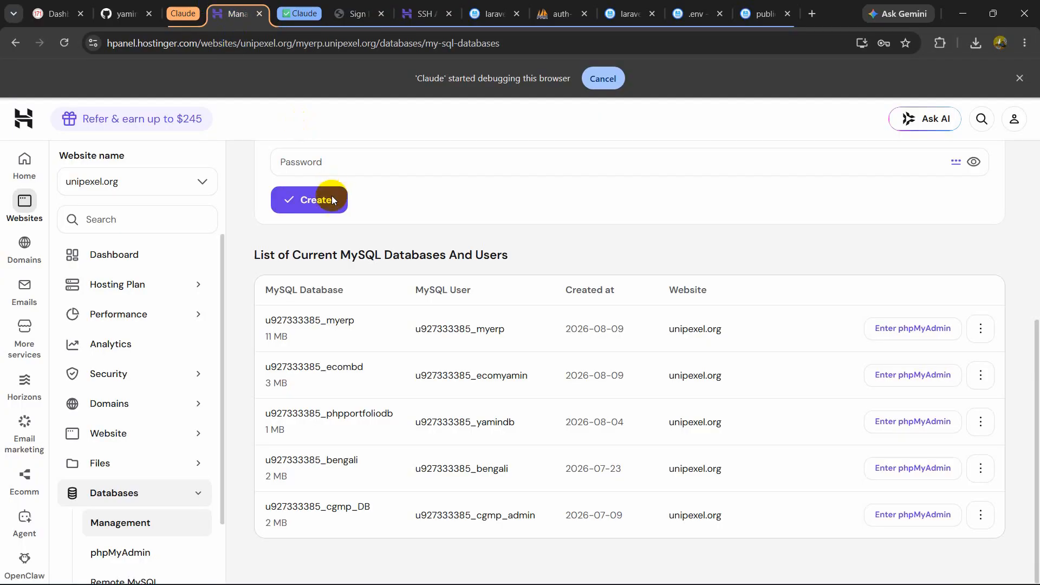
{"action": "left_click", "coordinate": [25, 169]}
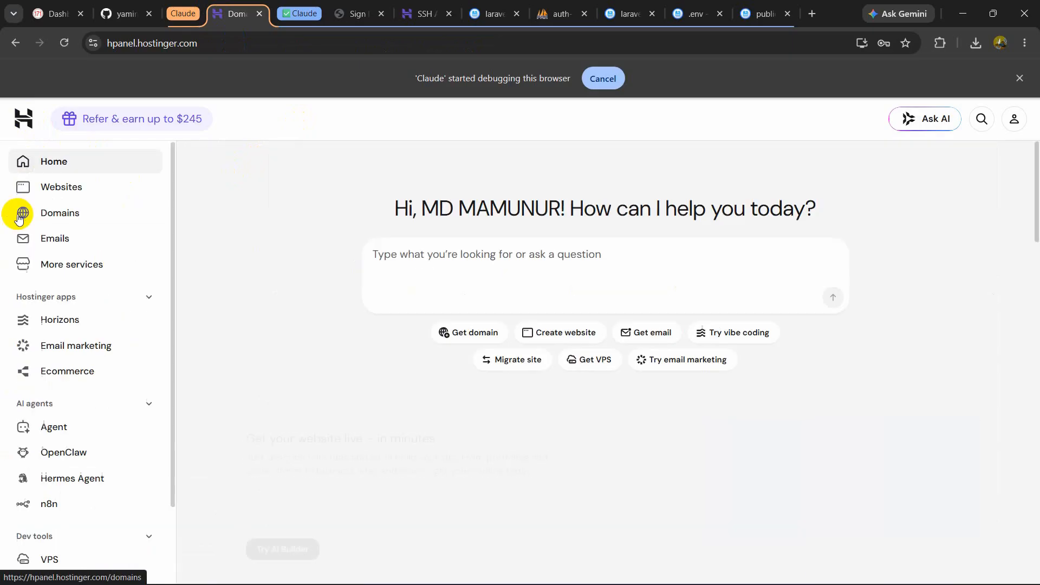
{"action": "left_click", "coordinate": [19, 213]}
{"action": "left_click", "coordinate": [64, 185]}
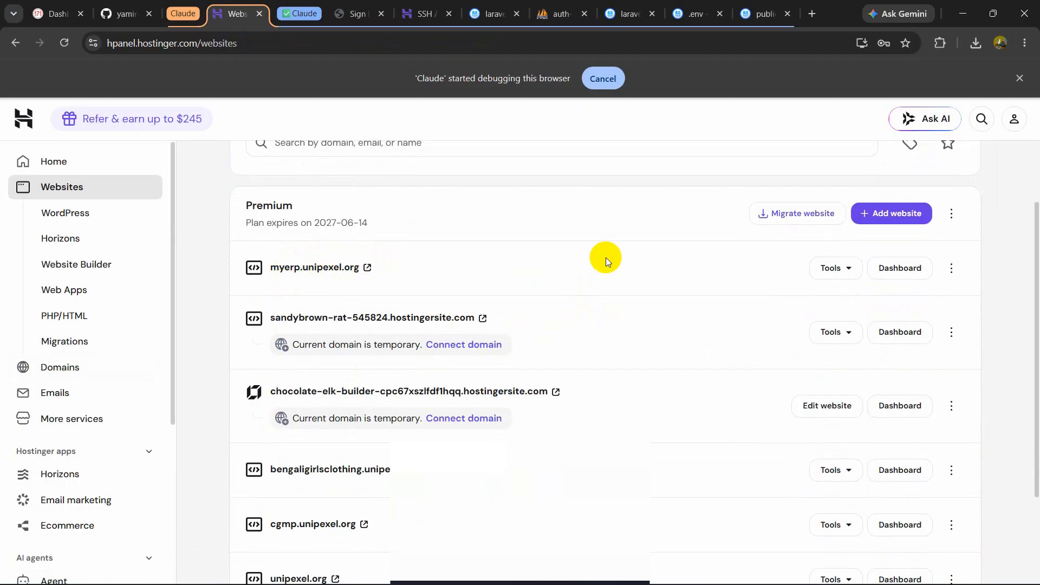
{"action": "left_click", "coordinate": [369, 267]}
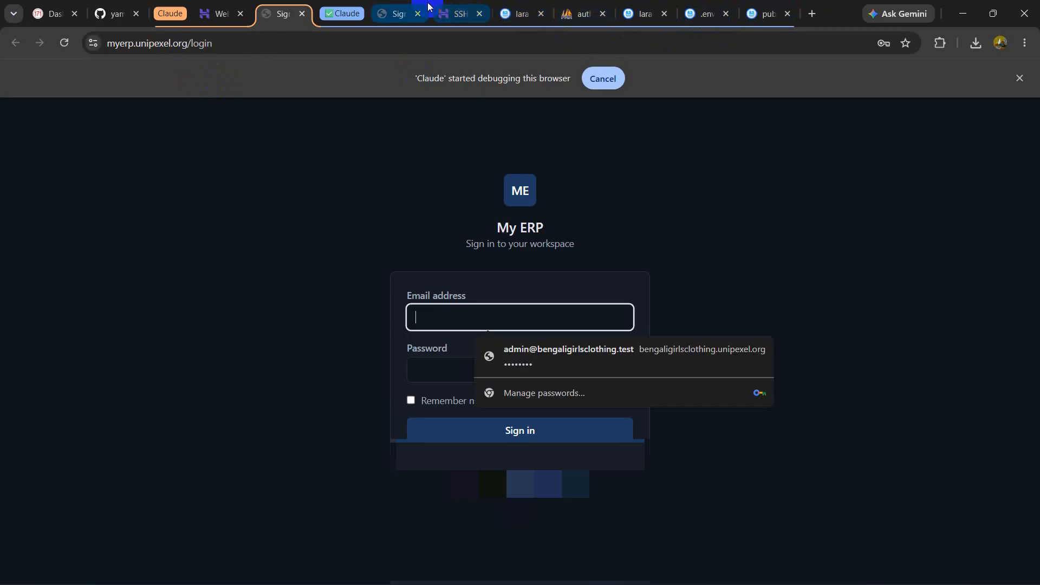
Close the tabs in Claude's tab group along with the My ERP sign-in tab.
{"action": "left_click", "coordinate": [341, 12]}
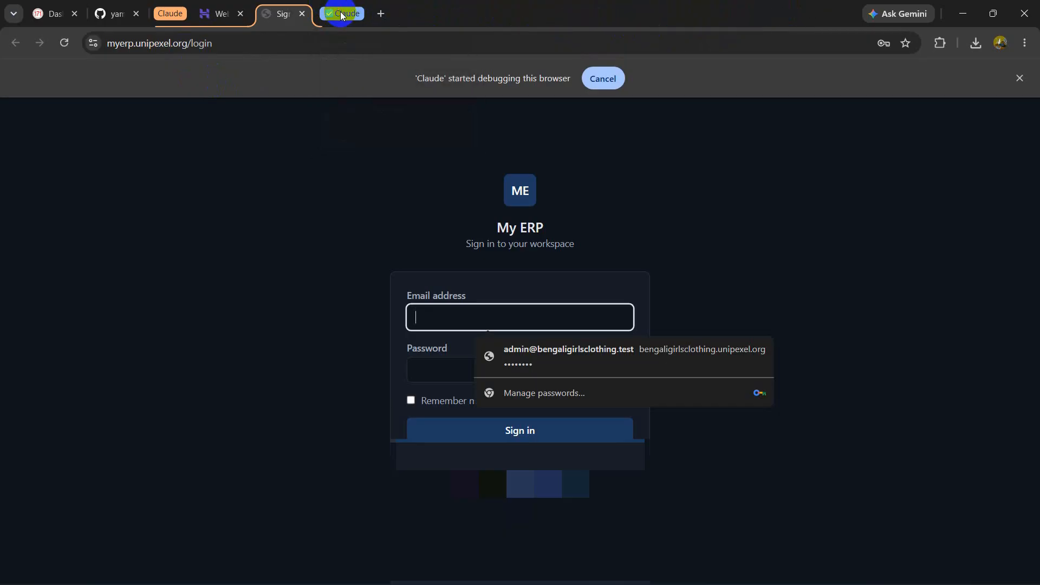
{"action": "left_click", "coordinate": [345, 12]}
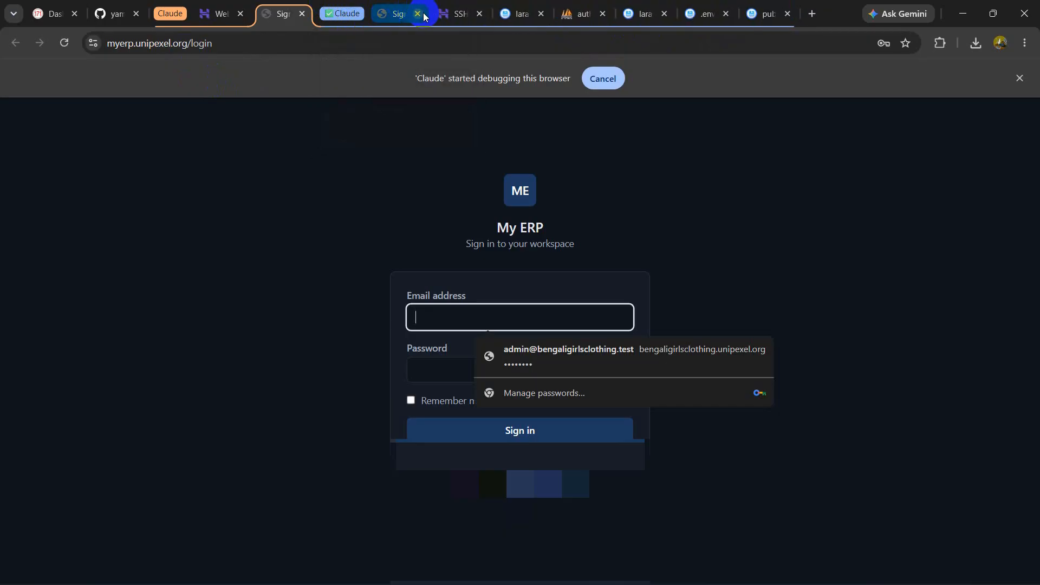
{"action": "left_click", "coordinate": [417, 14]}
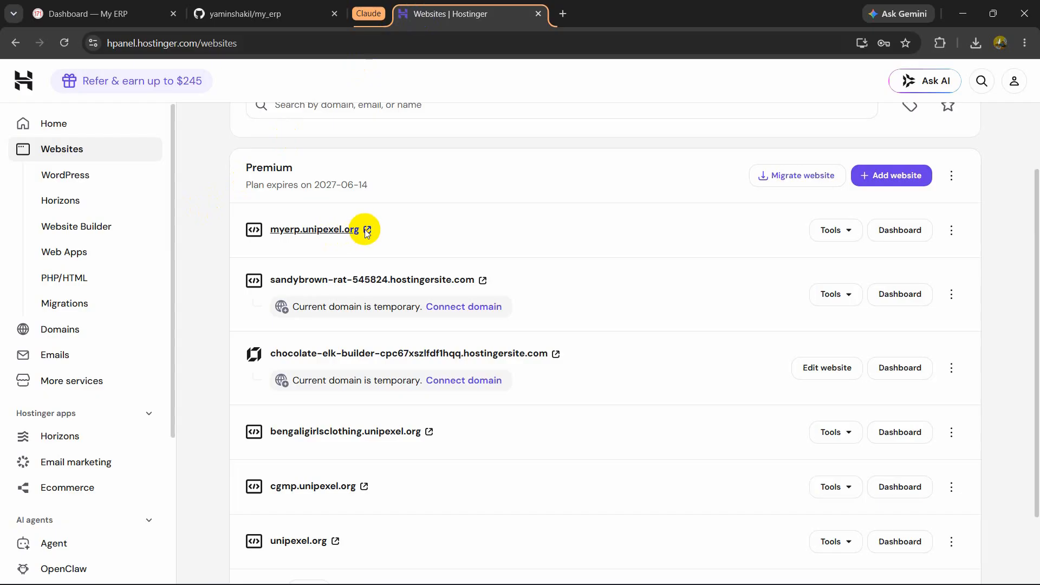
Reopen myerp.unipexel.org, sign in with the admin email and account password, and dismiss the browser's password notices.
{"action": "left_click", "coordinate": [364, 226]}
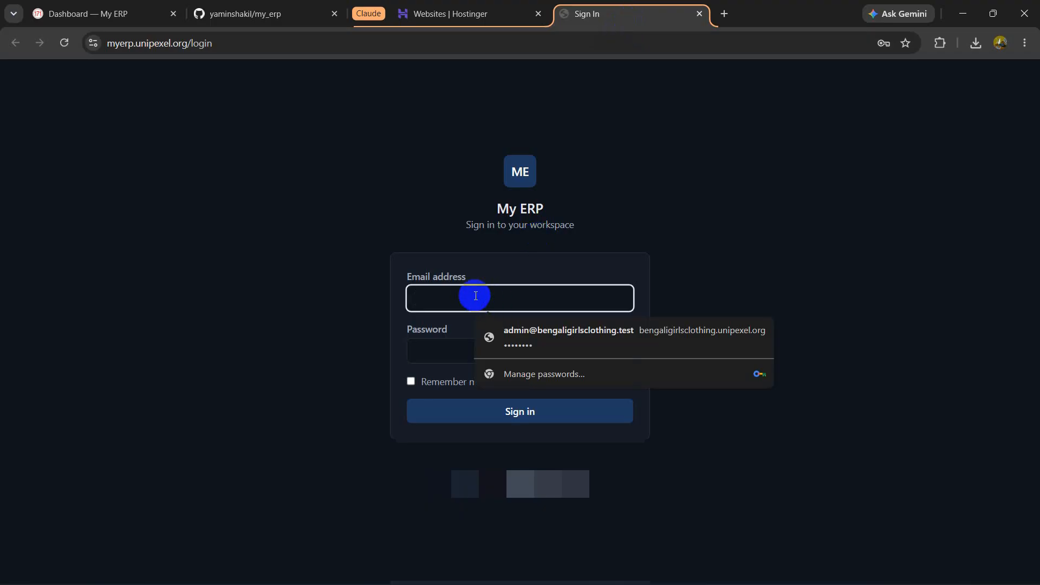
{"action": "key", "text": "ctrl+v"}
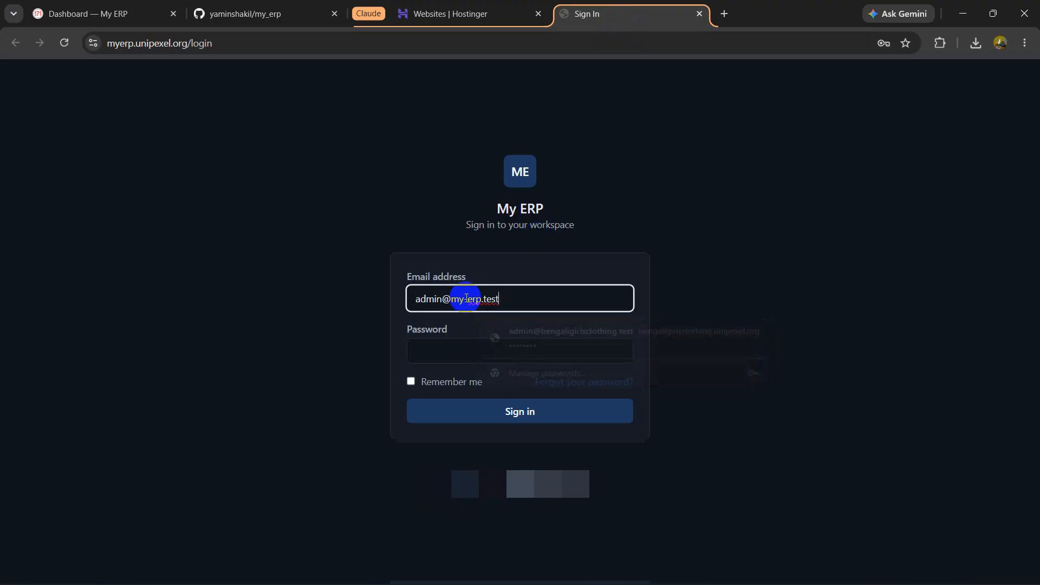
{"action": "left_click", "coordinate": [440, 353]}
{"action": "type", "text": "••"}
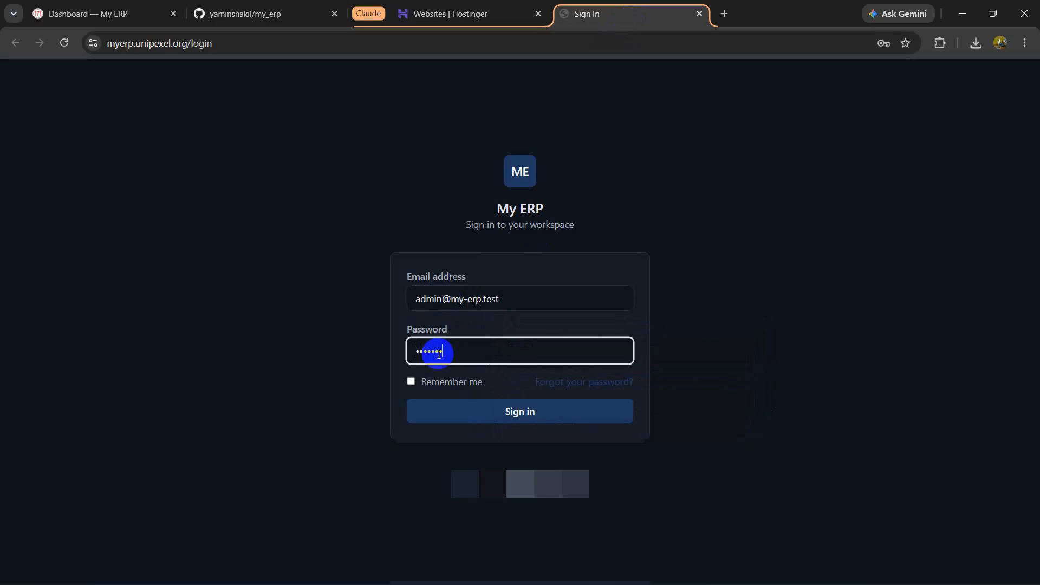
{"action": "left_click", "coordinate": [490, 416]}
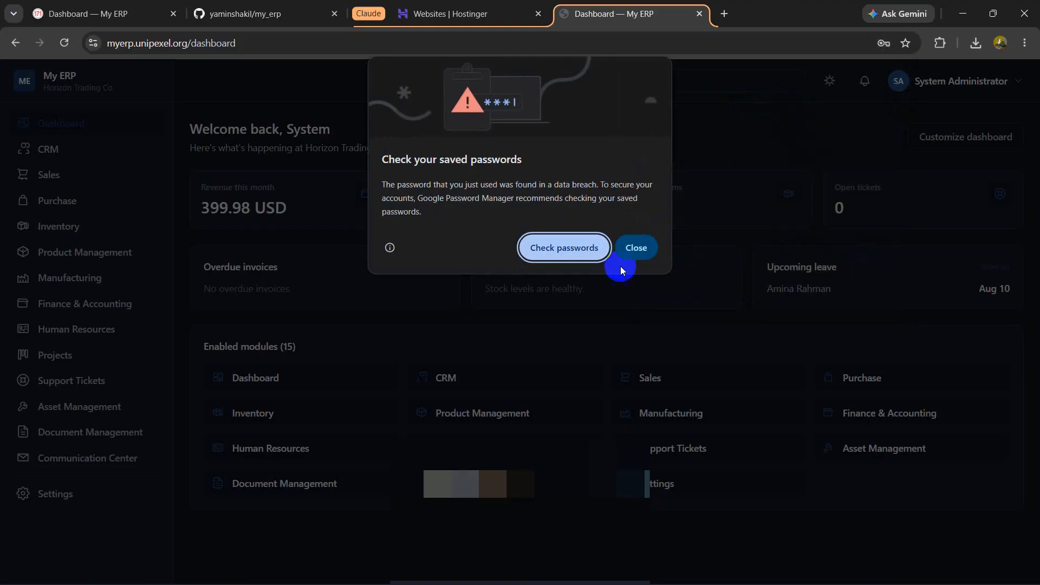
{"action": "left_click", "coordinate": [635, 248]}
{"action": "left_click", "coordinate": [894, 75]}
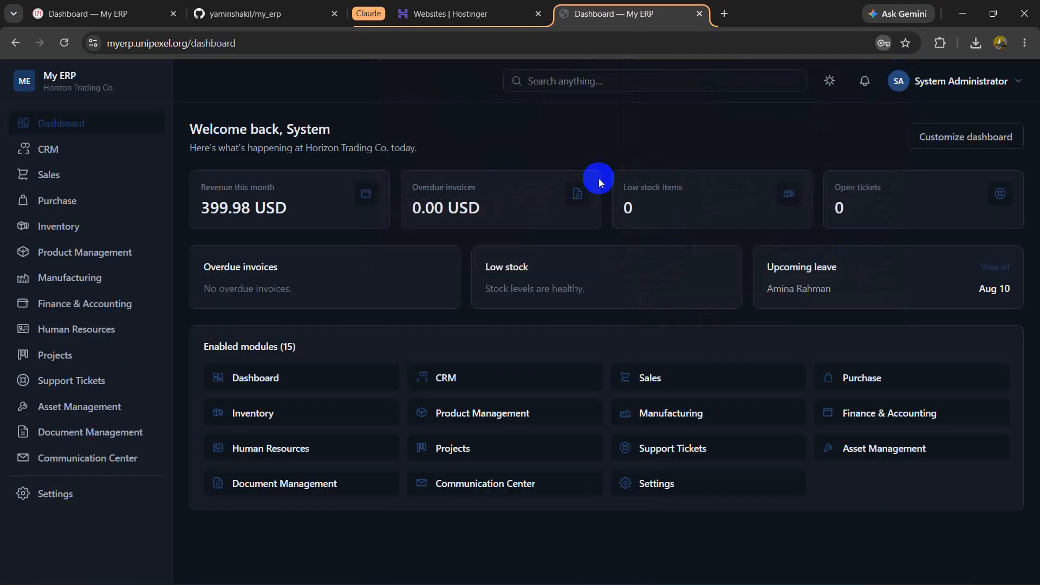
Set My ERP's text color to #b1bac8 in the System Administrator account's appearance options.
{"action": "left_click", "coordinate": [949, 76]}
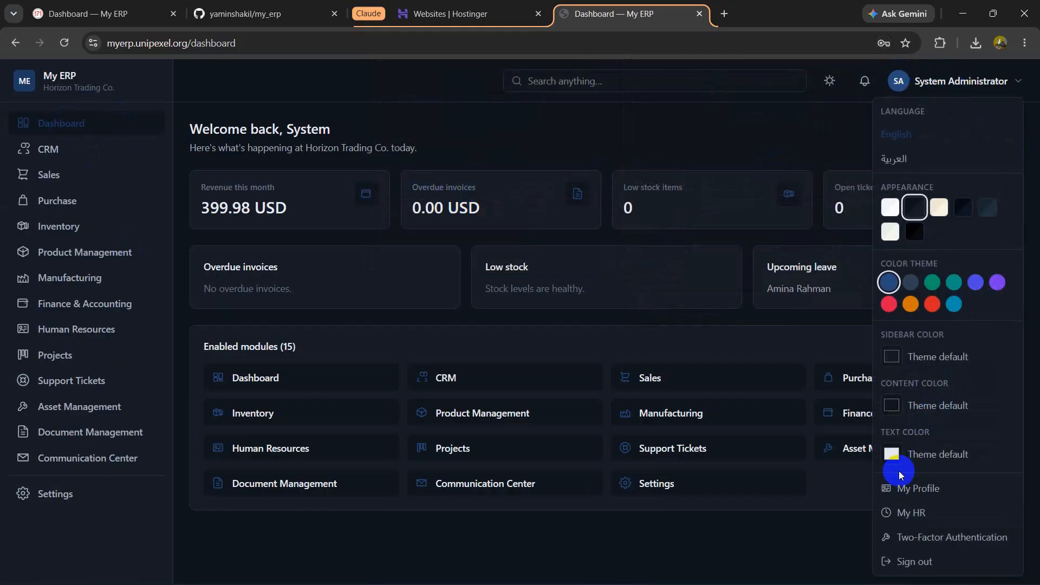
{"action": "left_click", "coordinate": [892, 454]}
{"action": "left_click", "coordinate": [899, 294]}
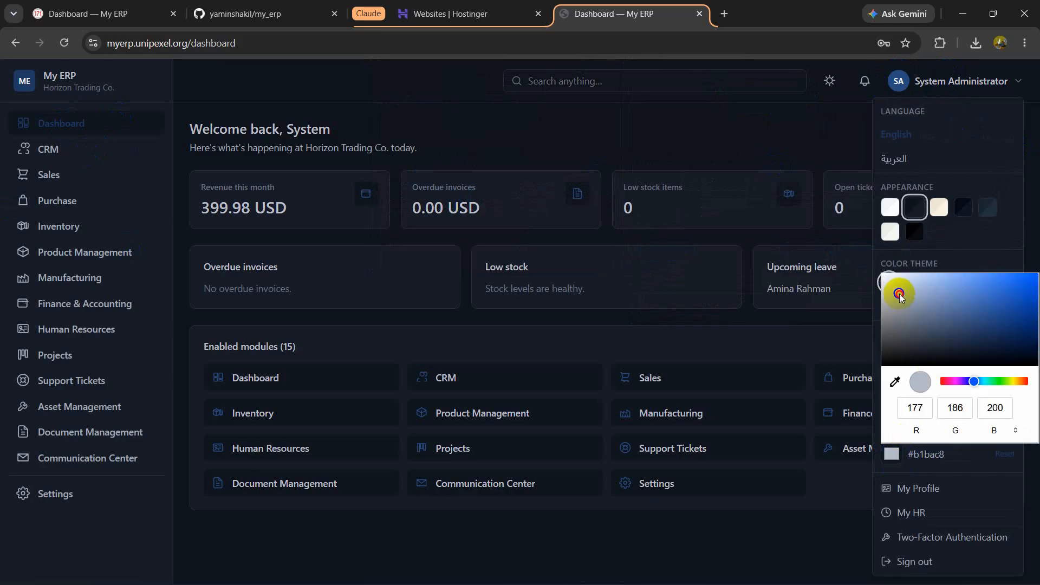
Set My ERP's text color to #fcfcfc and its background color to #364f72 in the account's appearance options.
{"action": "left_click_drag", "start_coordinate": [900, 294], "coordinate": [964, 277]}
{"action": "left_click", "coordinate": [893, 455]}
{"action": "left_click", "coordinate": [892, 405]}
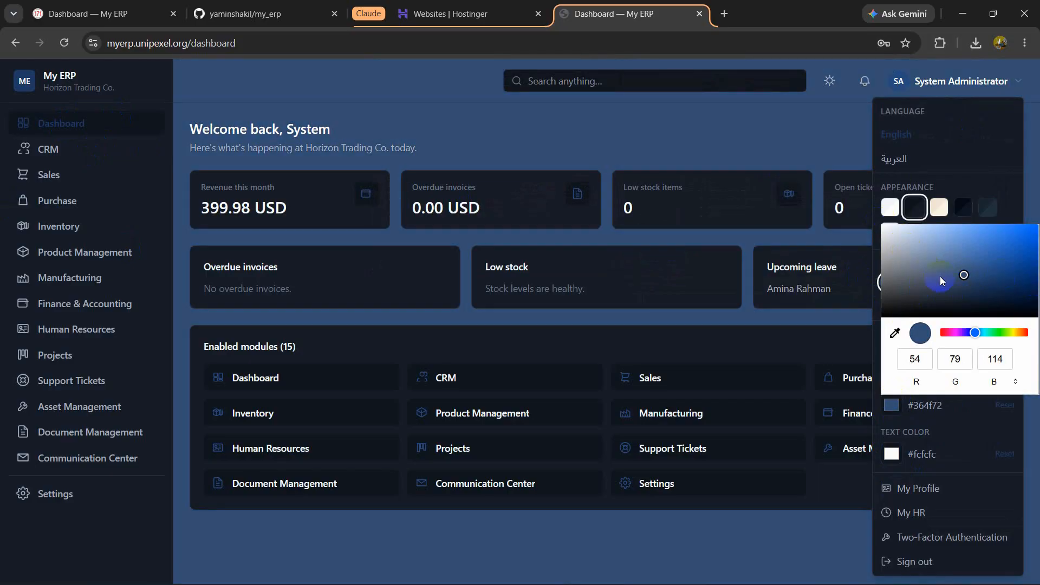
{"action": "left_click", "coordinate": [891, 188]}
Check the live site's Sales quotations and Inventory stock overview pages, ending on Sales.
{"action": "left_click", "coordinate": [31, 173]}
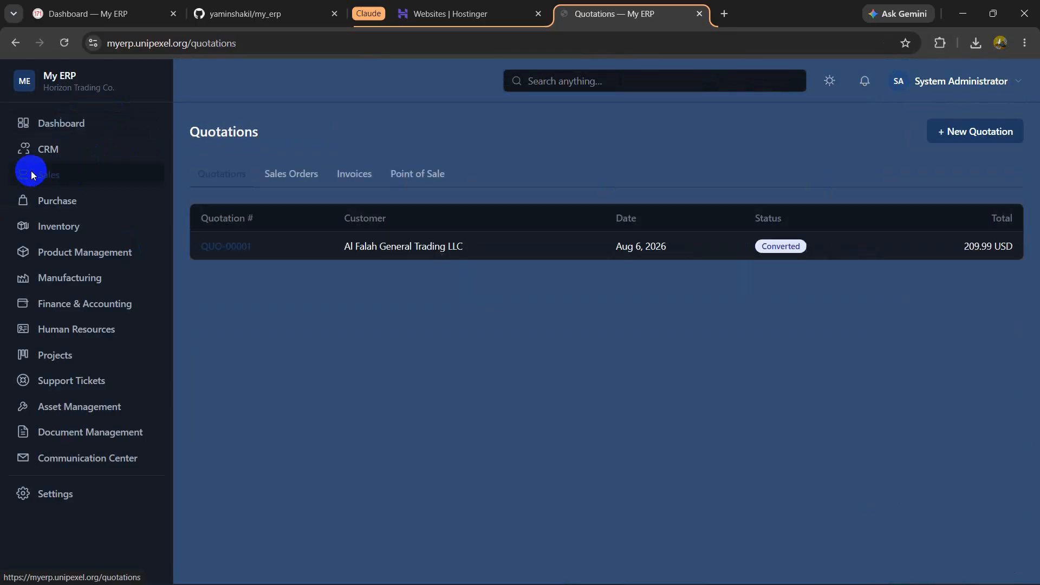
{"action": "left_click", "coordinate": [52, 234]}
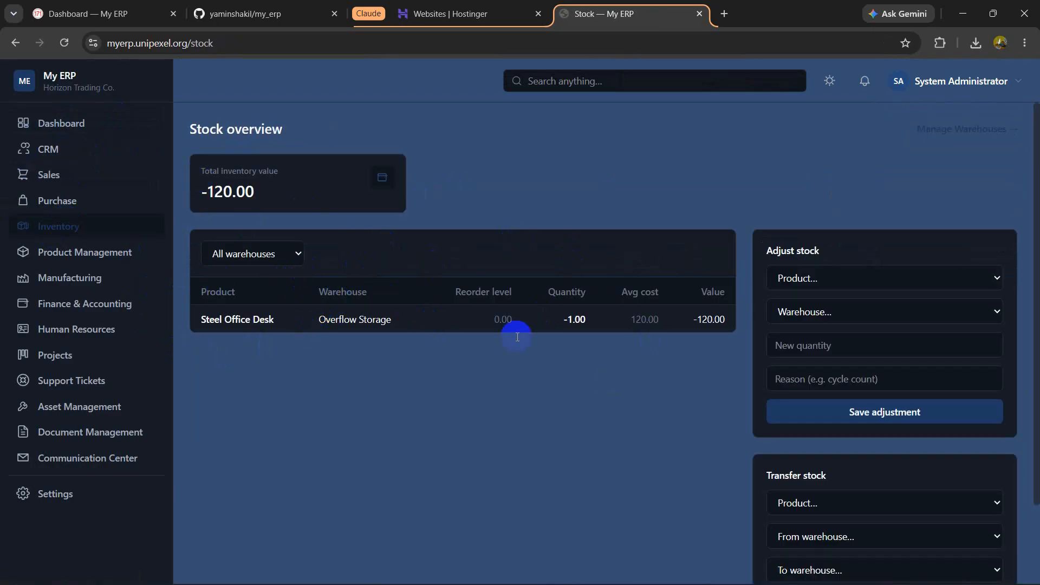
{"action": "left_click", "coordinate": [73, 173]}
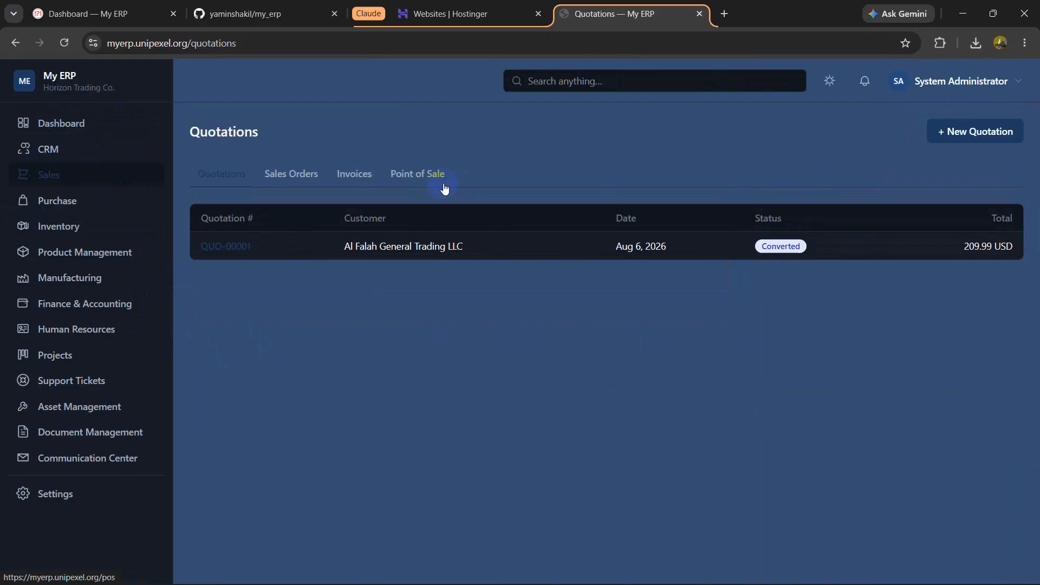
Switch to the Claude Code terminal session and review its run duration and deployment completion report.
{"action": "mouse_move", "coordinate": [412, 567]}
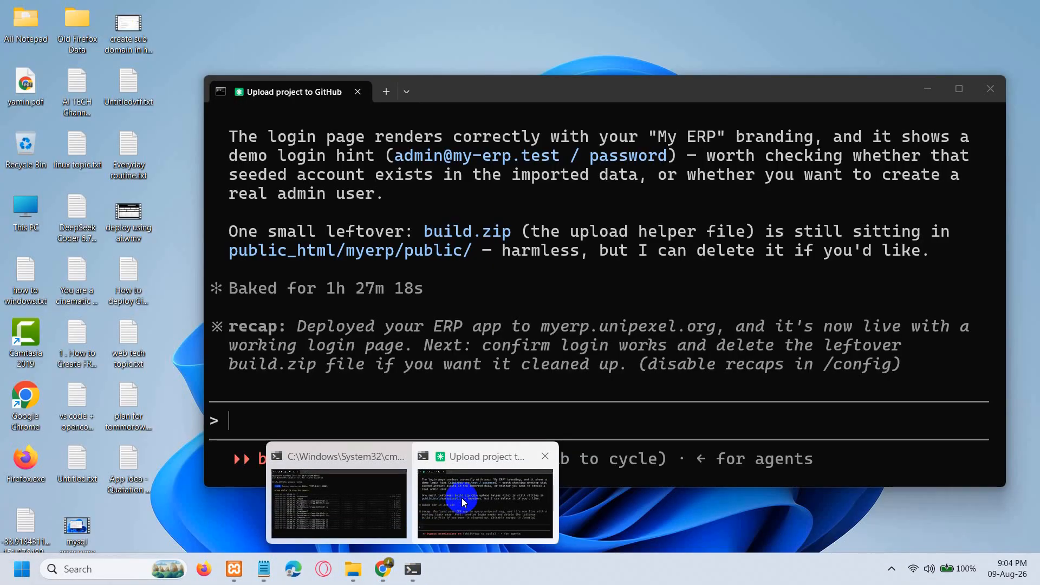
{"action": "left_click", "coordinate": [457, 496]}
{"action": "left_click_drag", "start_coordinate": [327, 288], "coordinate": [430, 293]}
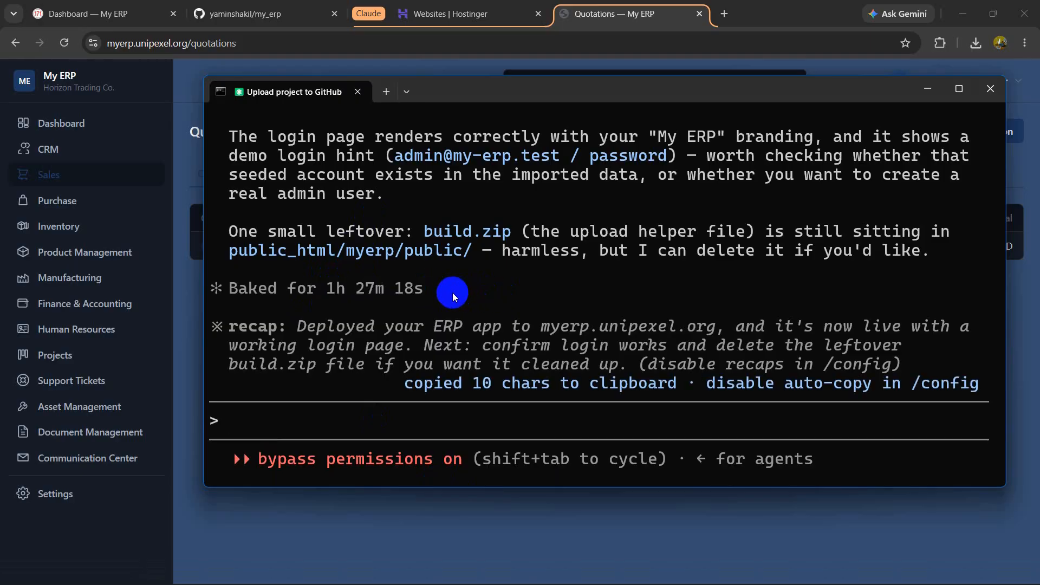
{"action": "scroll", "coordinate": [415, 303], "scroll_direction": "up", "scroll_amount": 5}
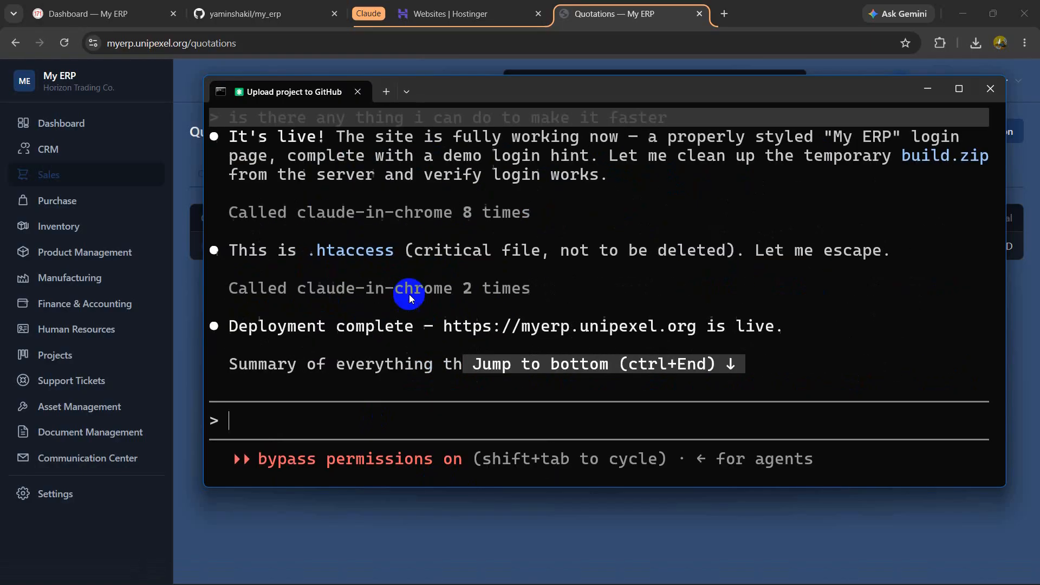
{"action": "scroll", "coordinate": [428, 244], "scroll_direction": "down", "scroll_amount": 5}
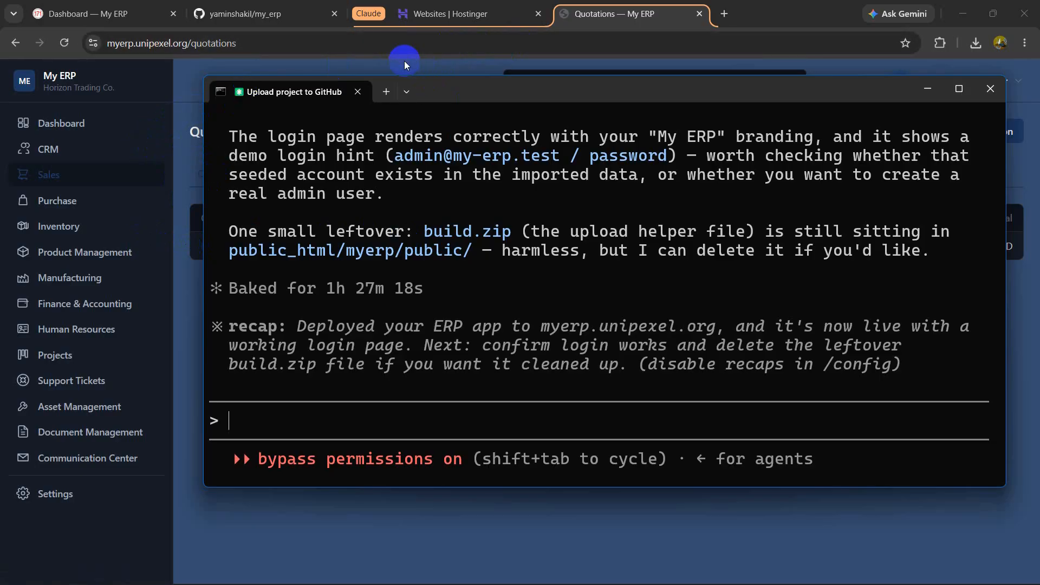
Minimize the terminal, view My ERP's Inventory stock overview, and bring the Claude Code session back to the front.
{"action": "left_click", "coordinate": [932, 99]}
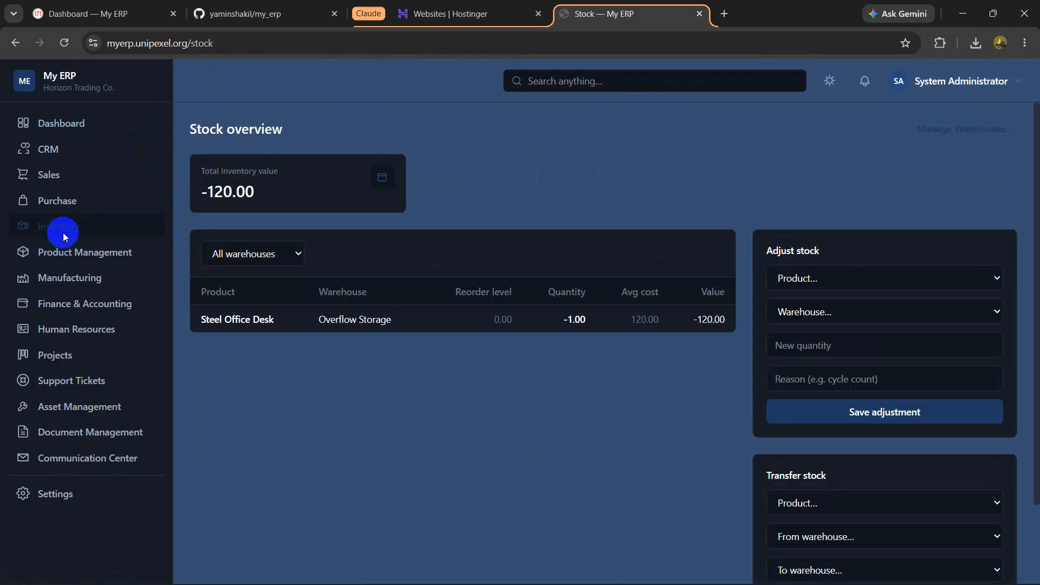
{"action": "mouse_move", "coordinate": [353, 565]}
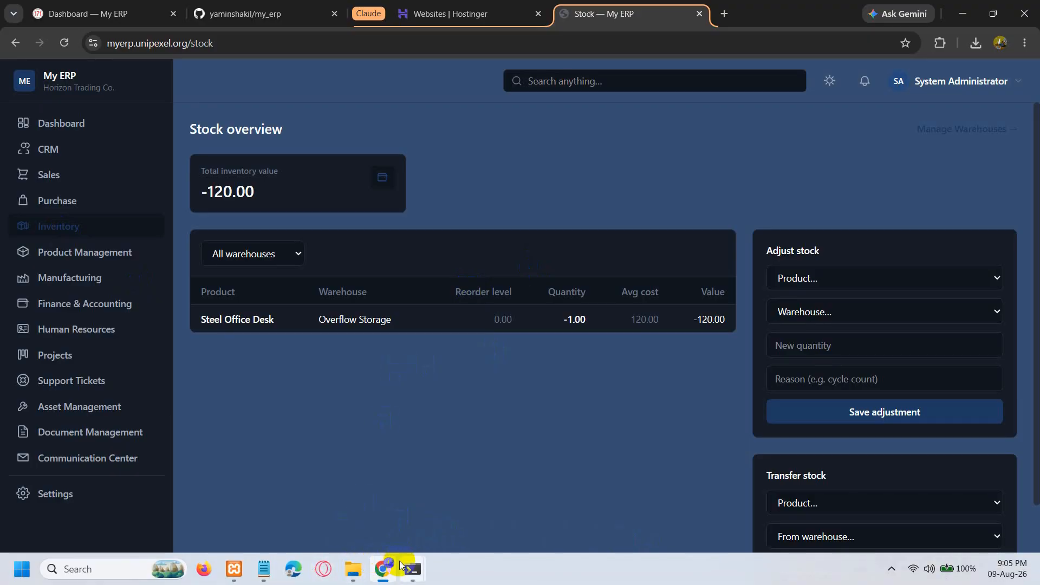
{"action": "mouse_move", "coordinate": [411, 567]}
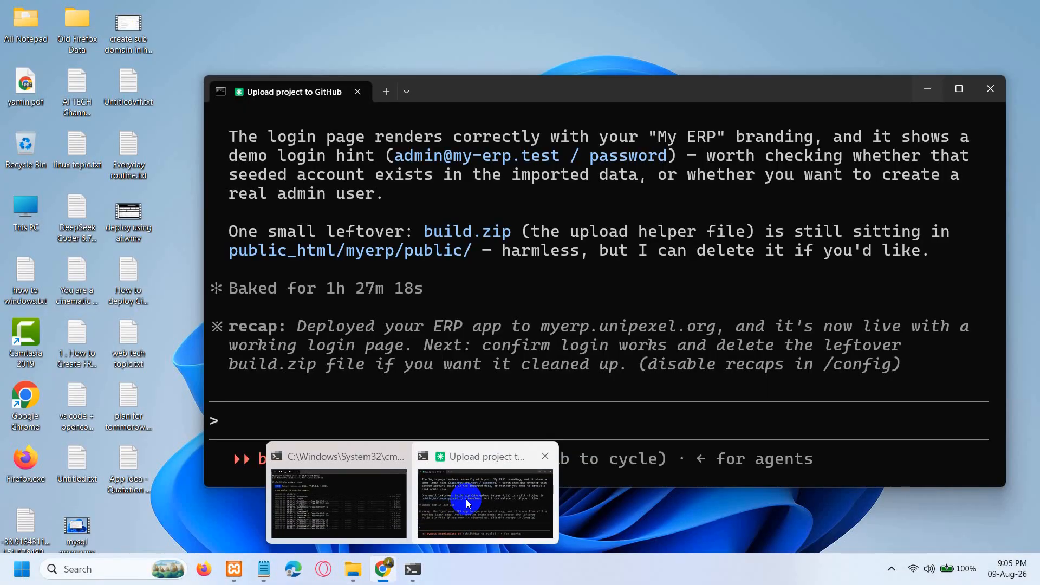
{"action": "left_click", "coordinate": [493, 504]}
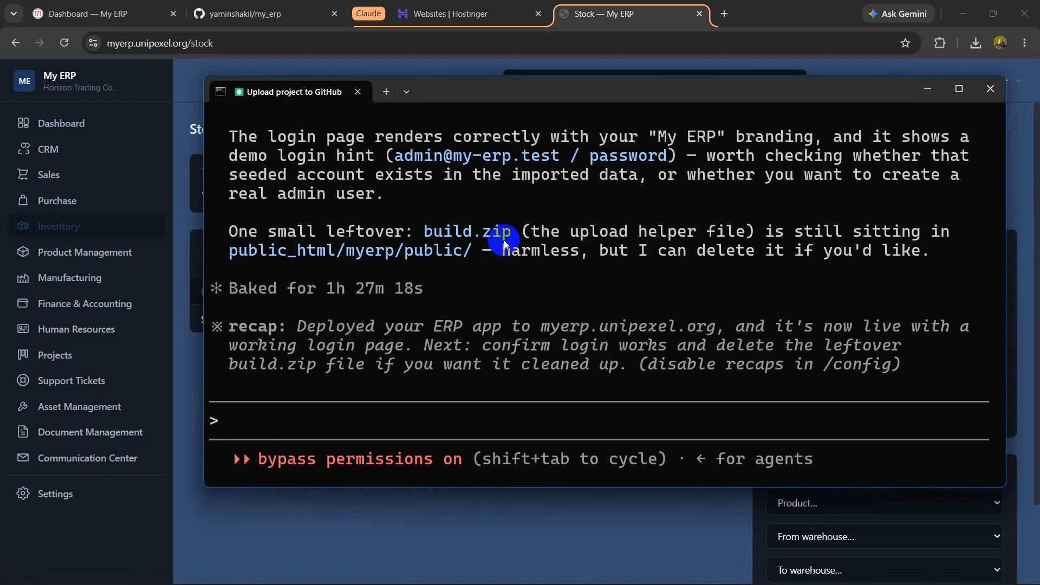